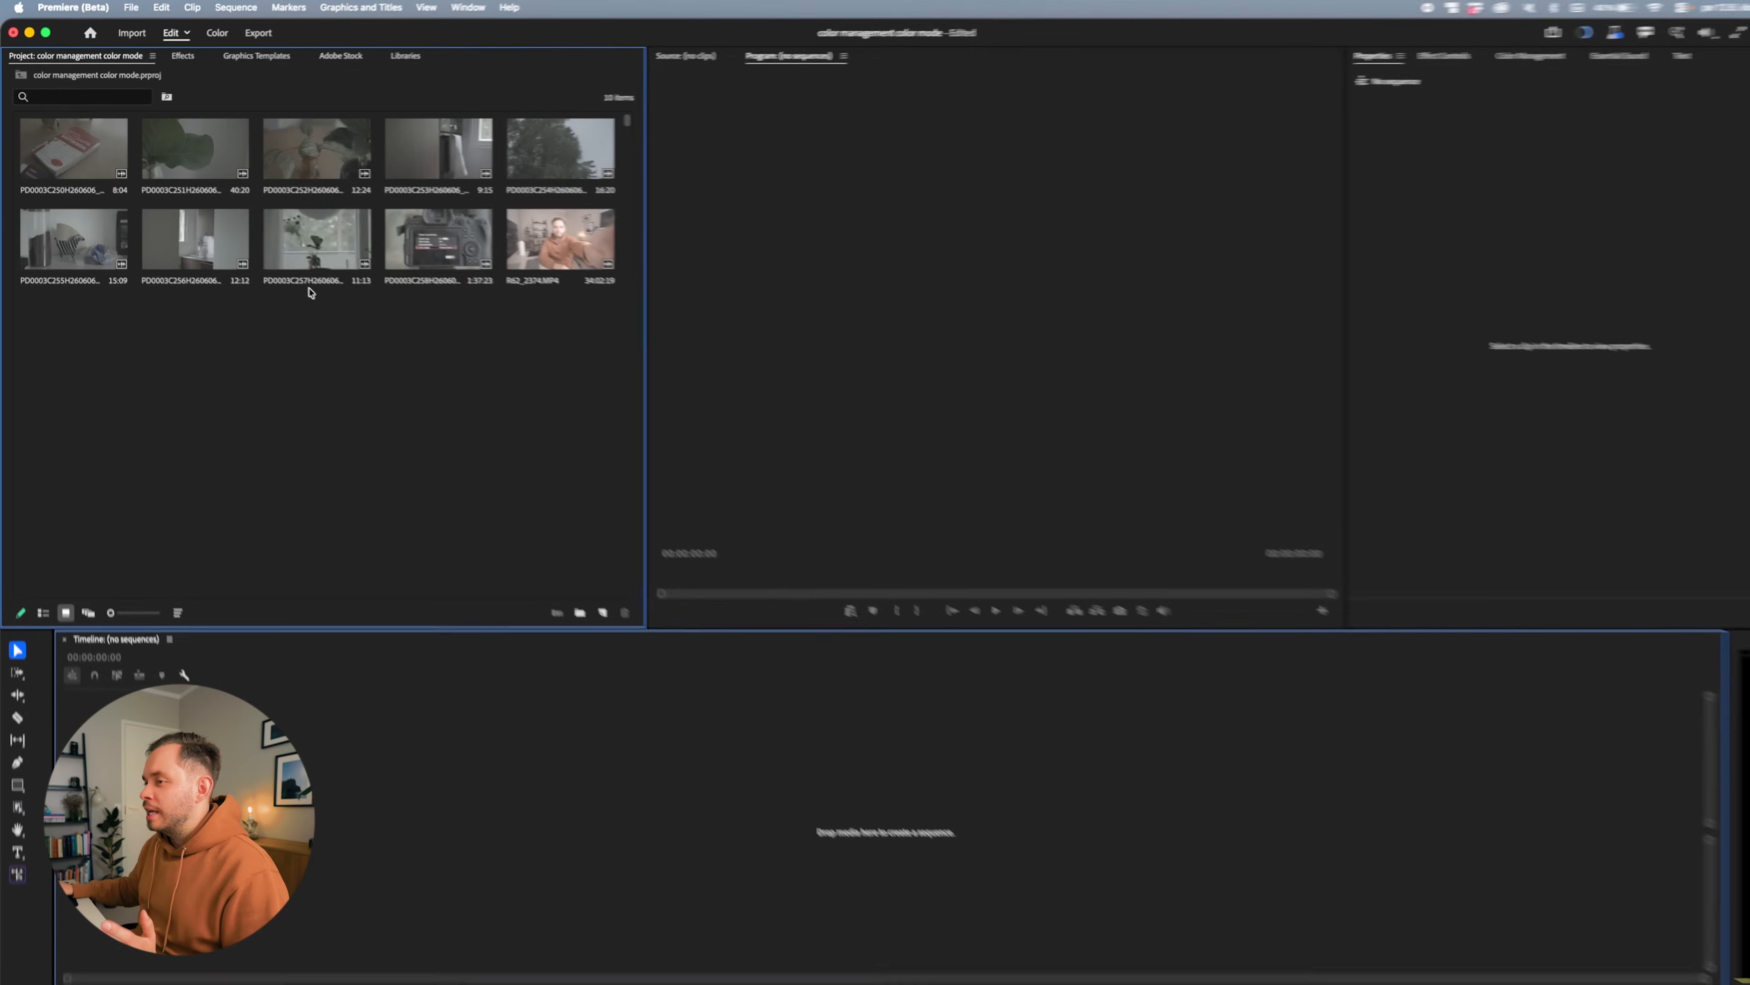
Step: Create two new bins in the project, named C50 and R6
left_click(577, 609)
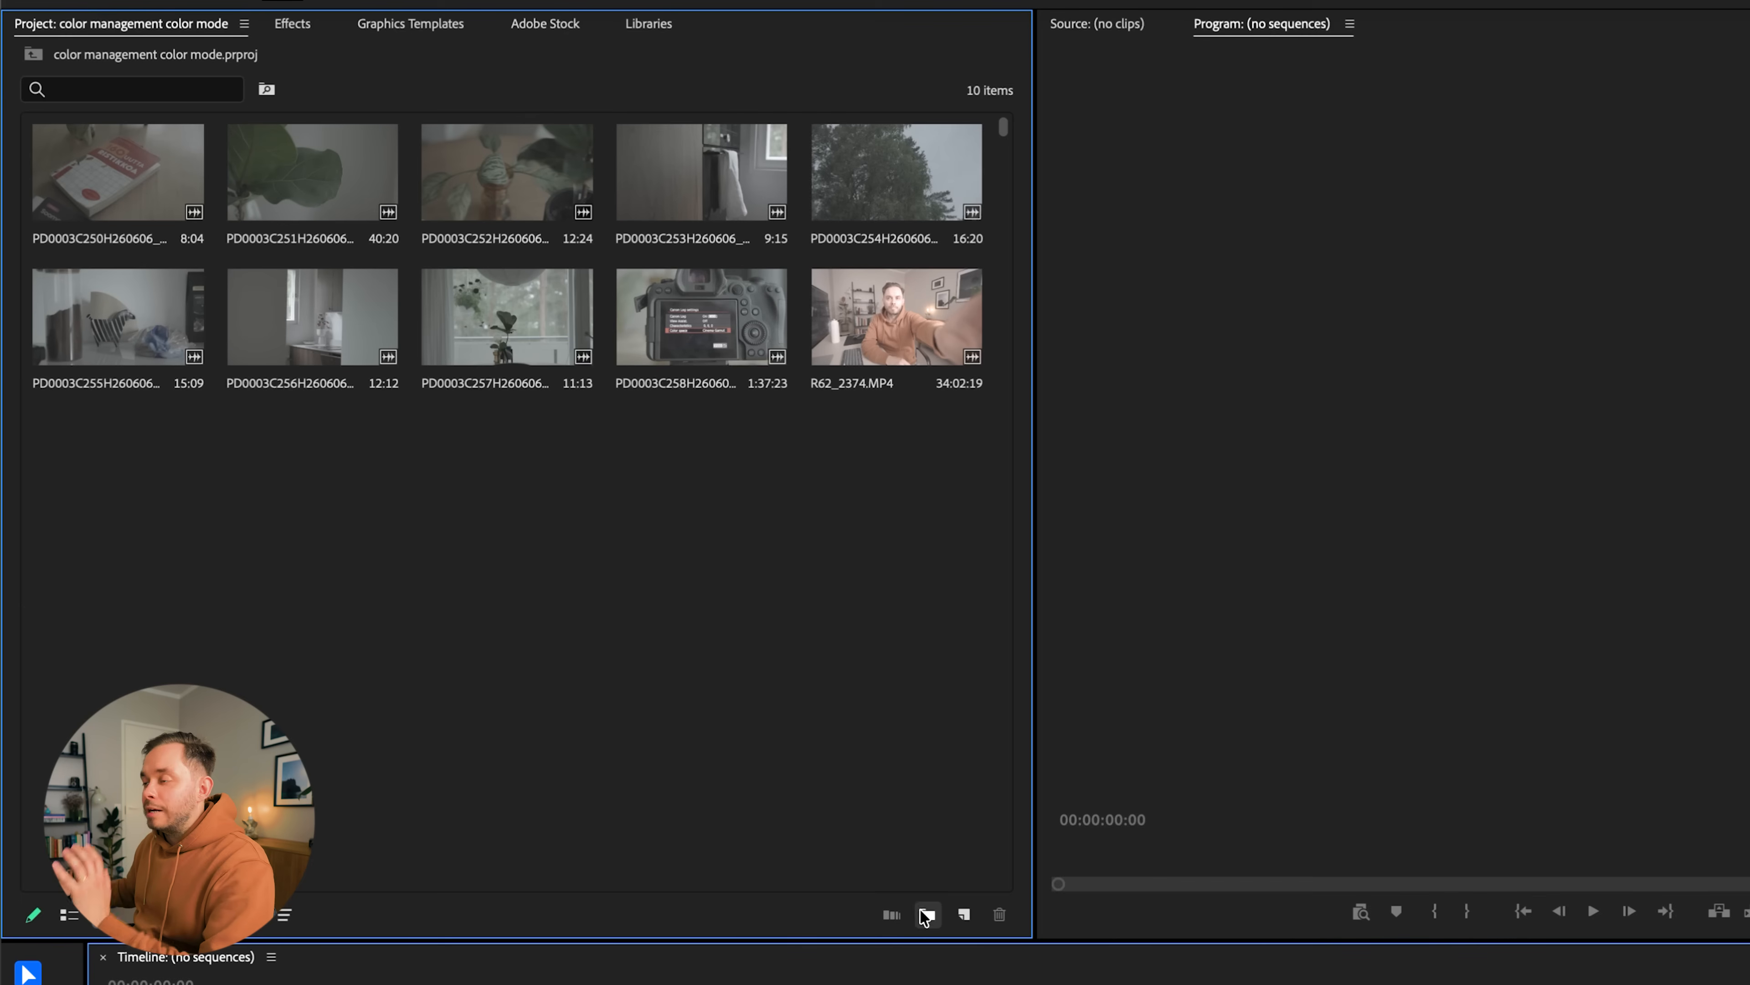
left_click(927, 914)
type("c")
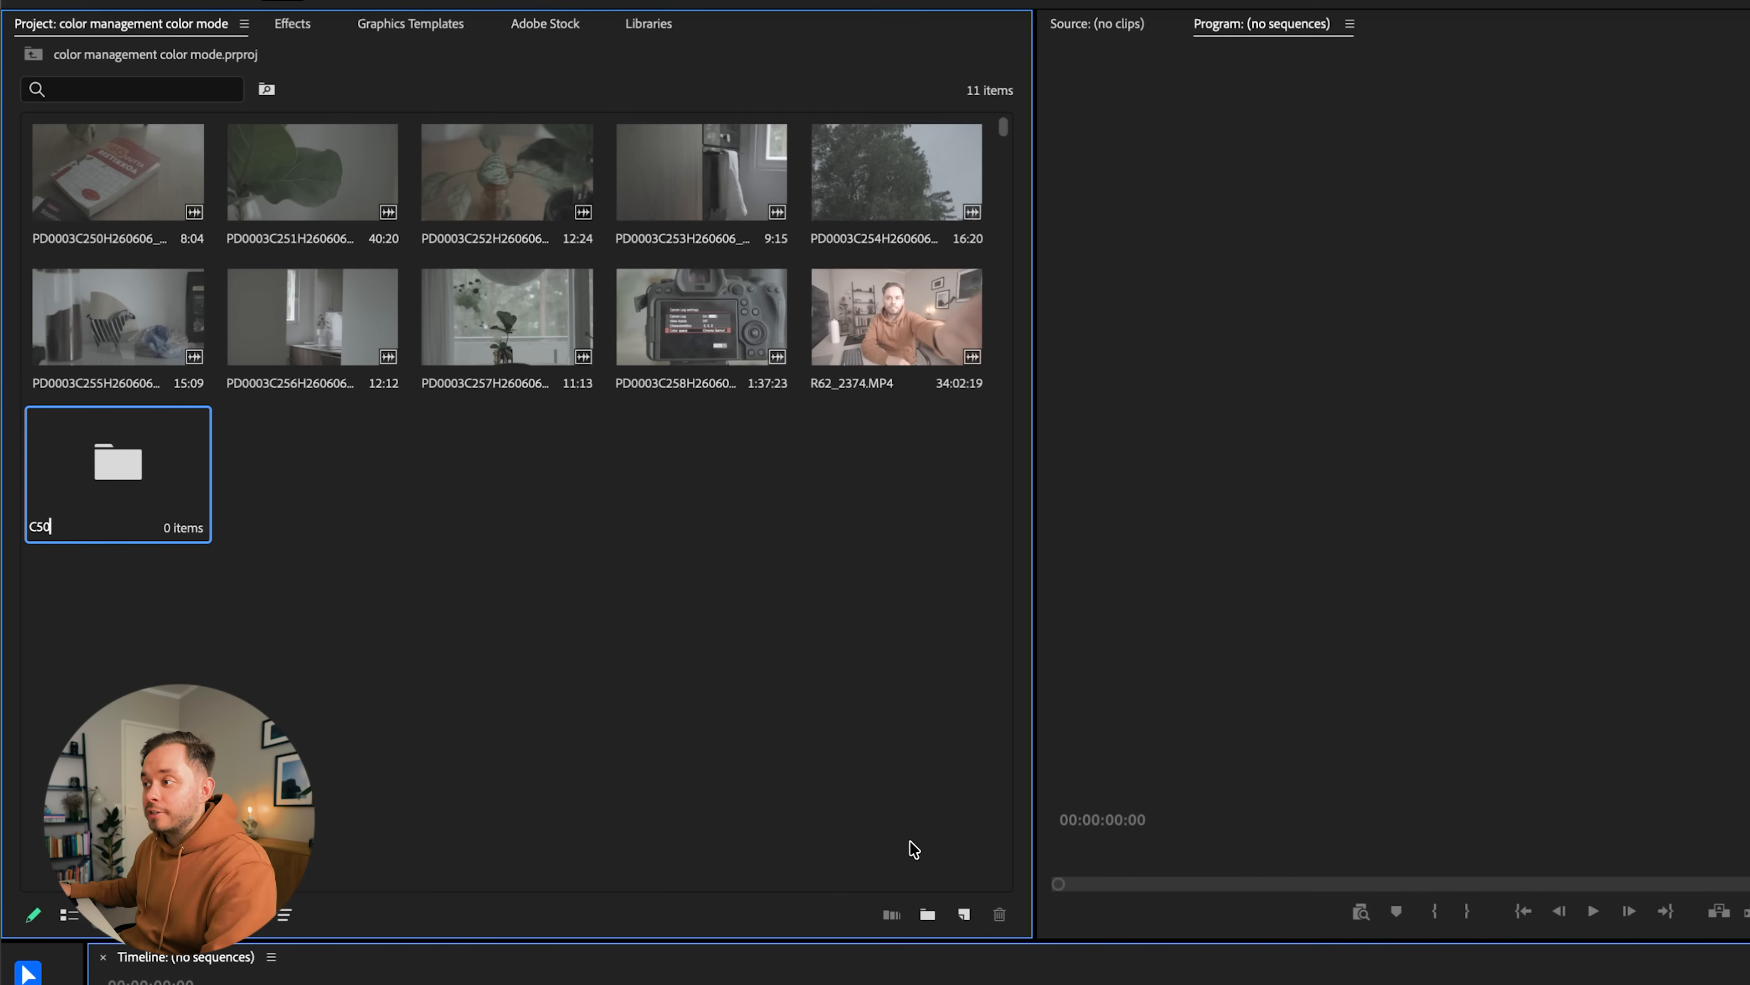
left_click(931, 917)
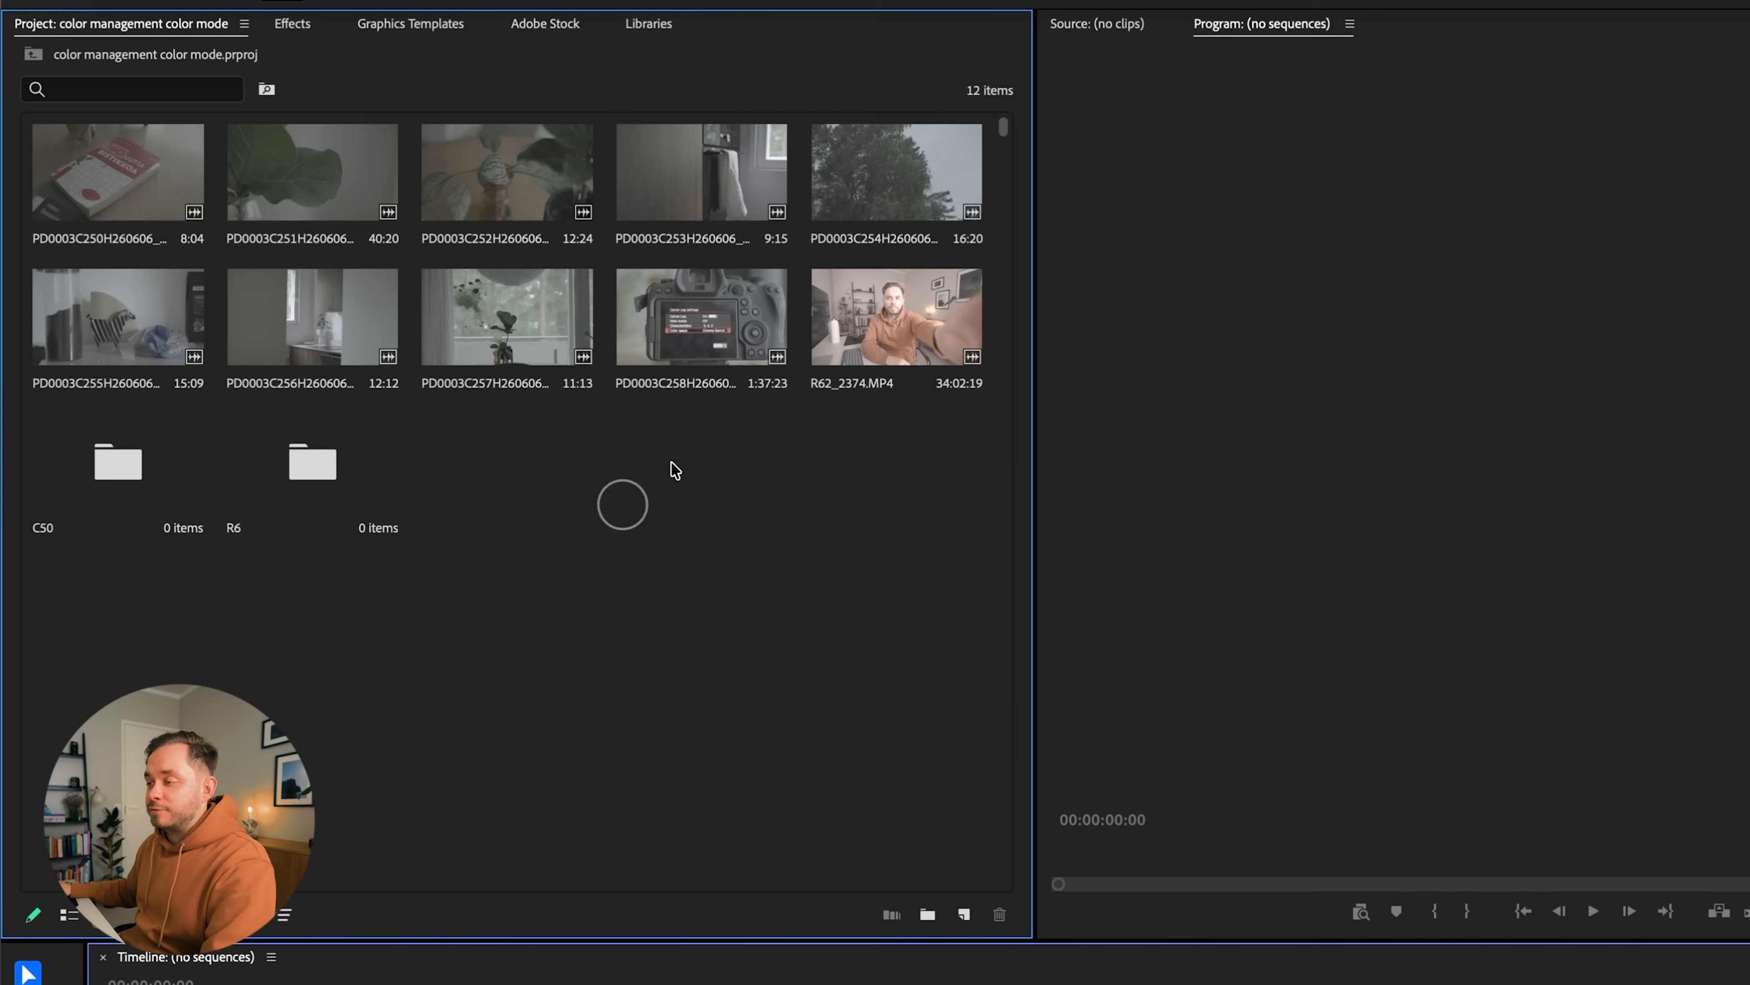
Step: Move the nine PD0003C clips into the C50 bin and the R62_2374.MP4 clip into the R6 bin
key("ctrl+a")
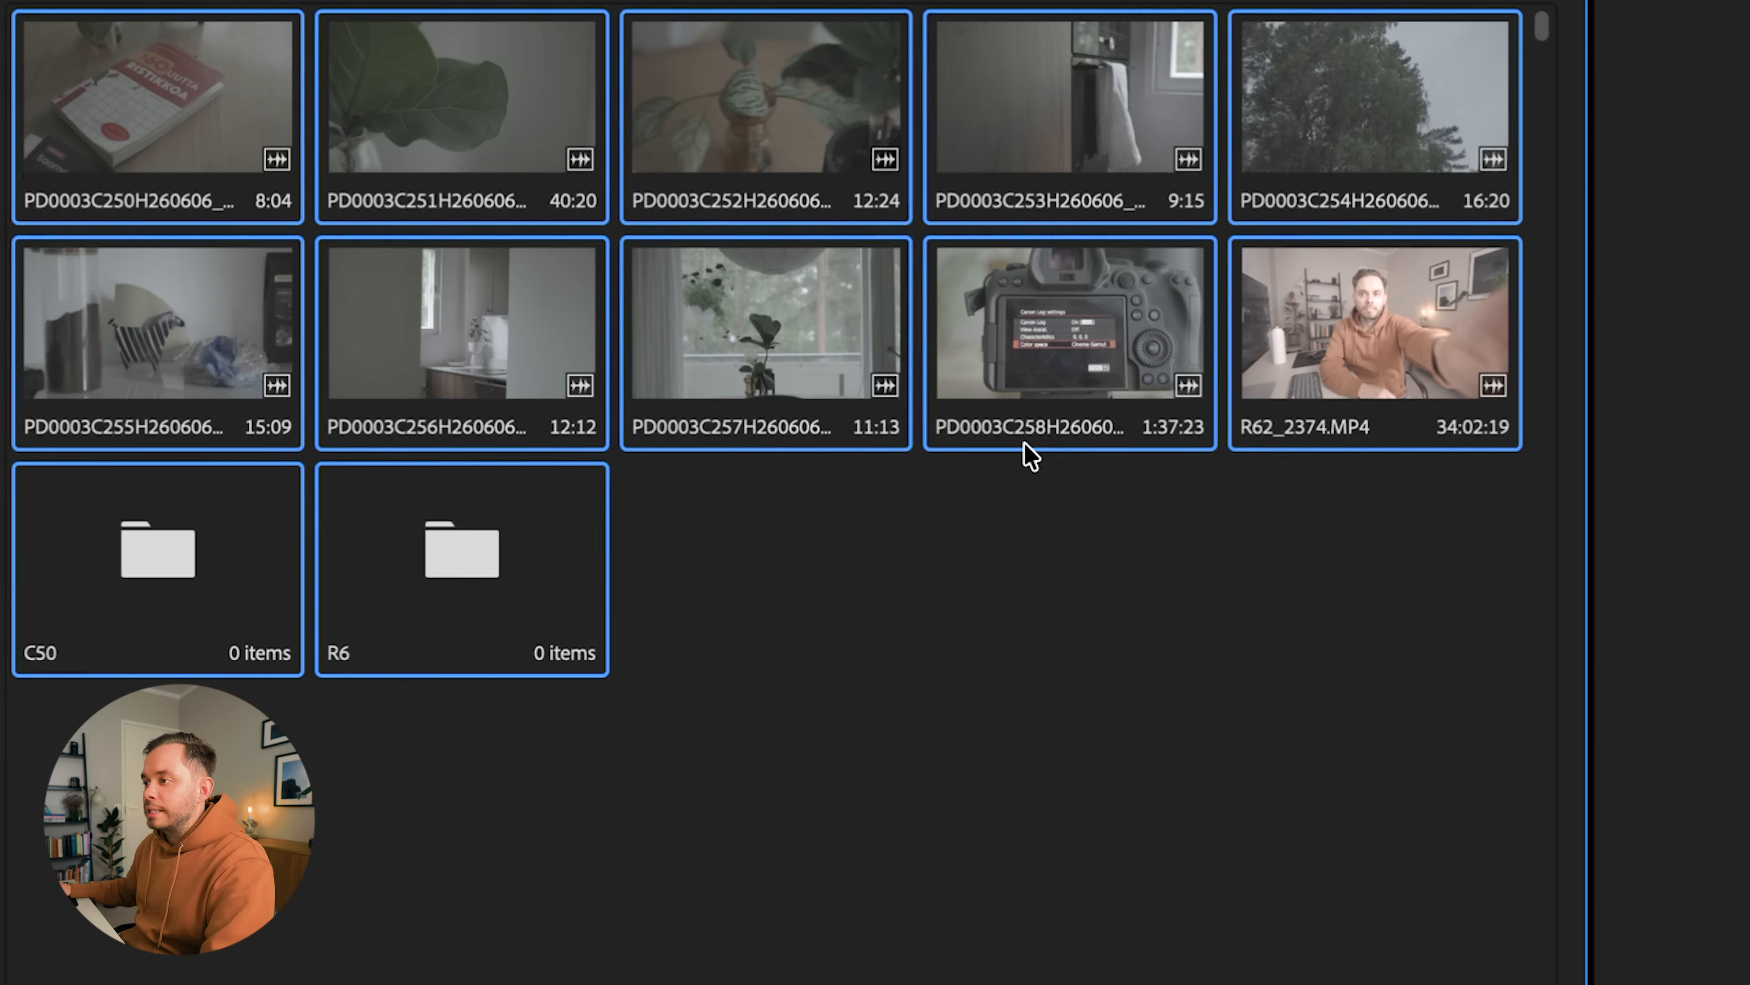
left_click(1075, 340)
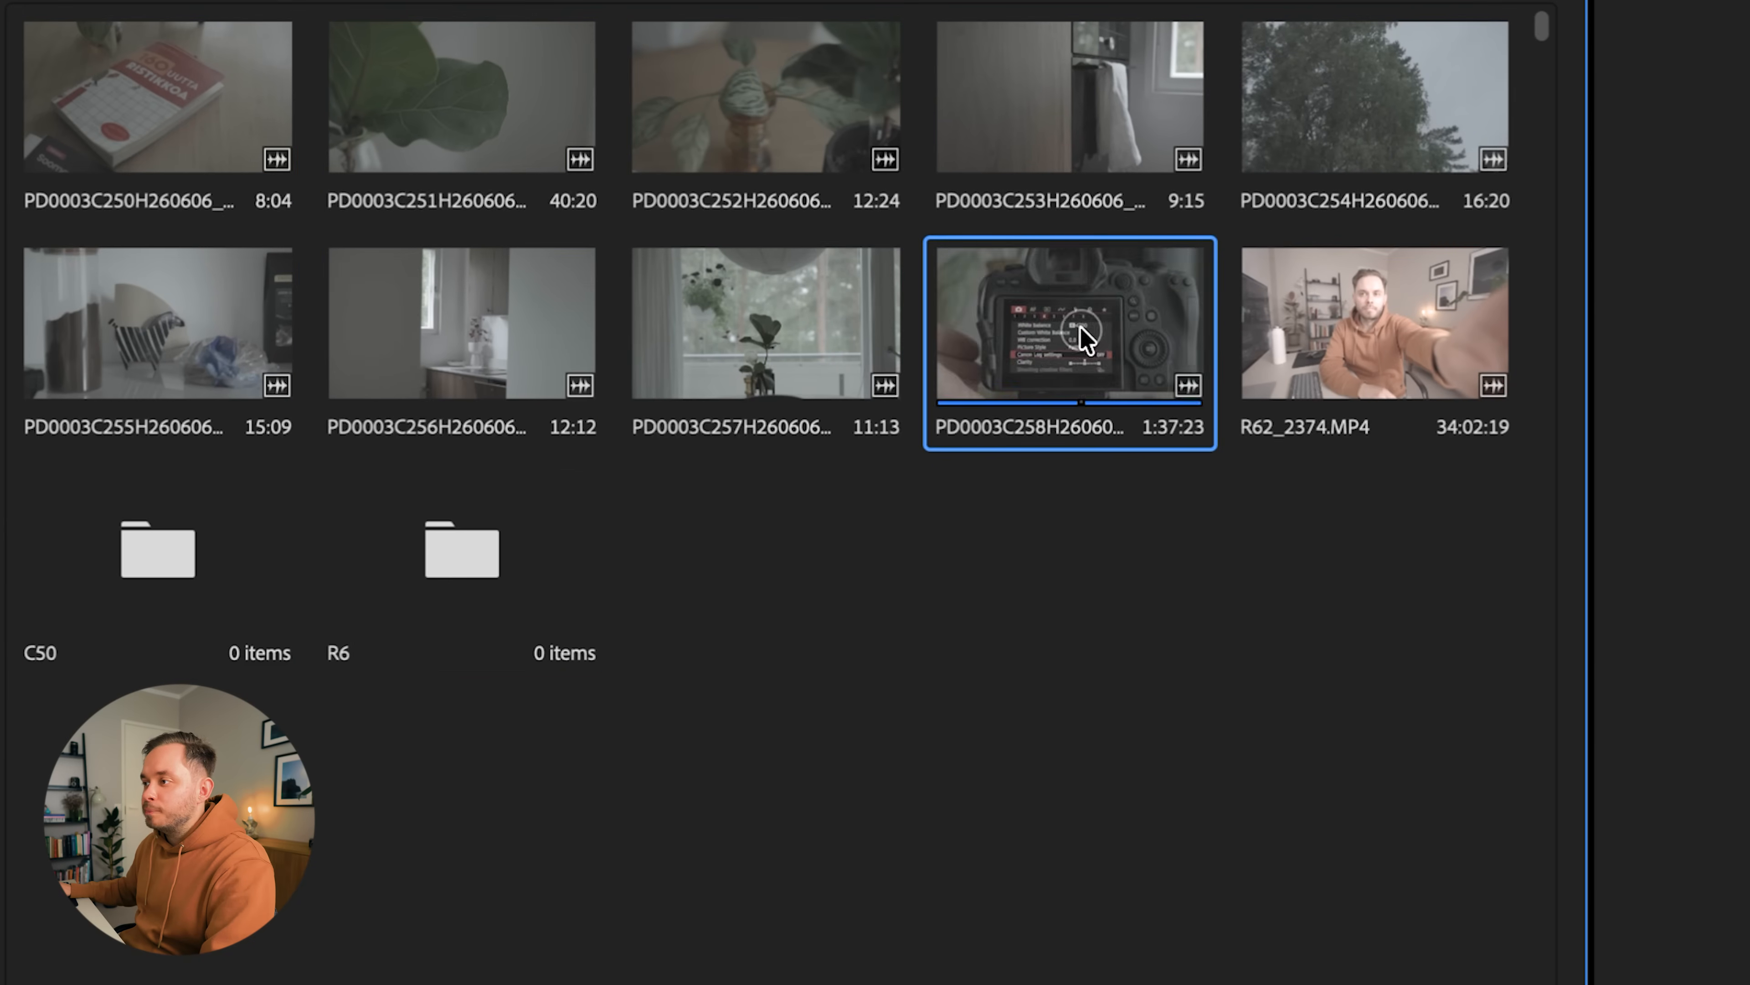
left_click(222, 148, "shift")
left_click_drag(209, 350, 185, 552)
left_click_drag(296, 108, 877, 89)
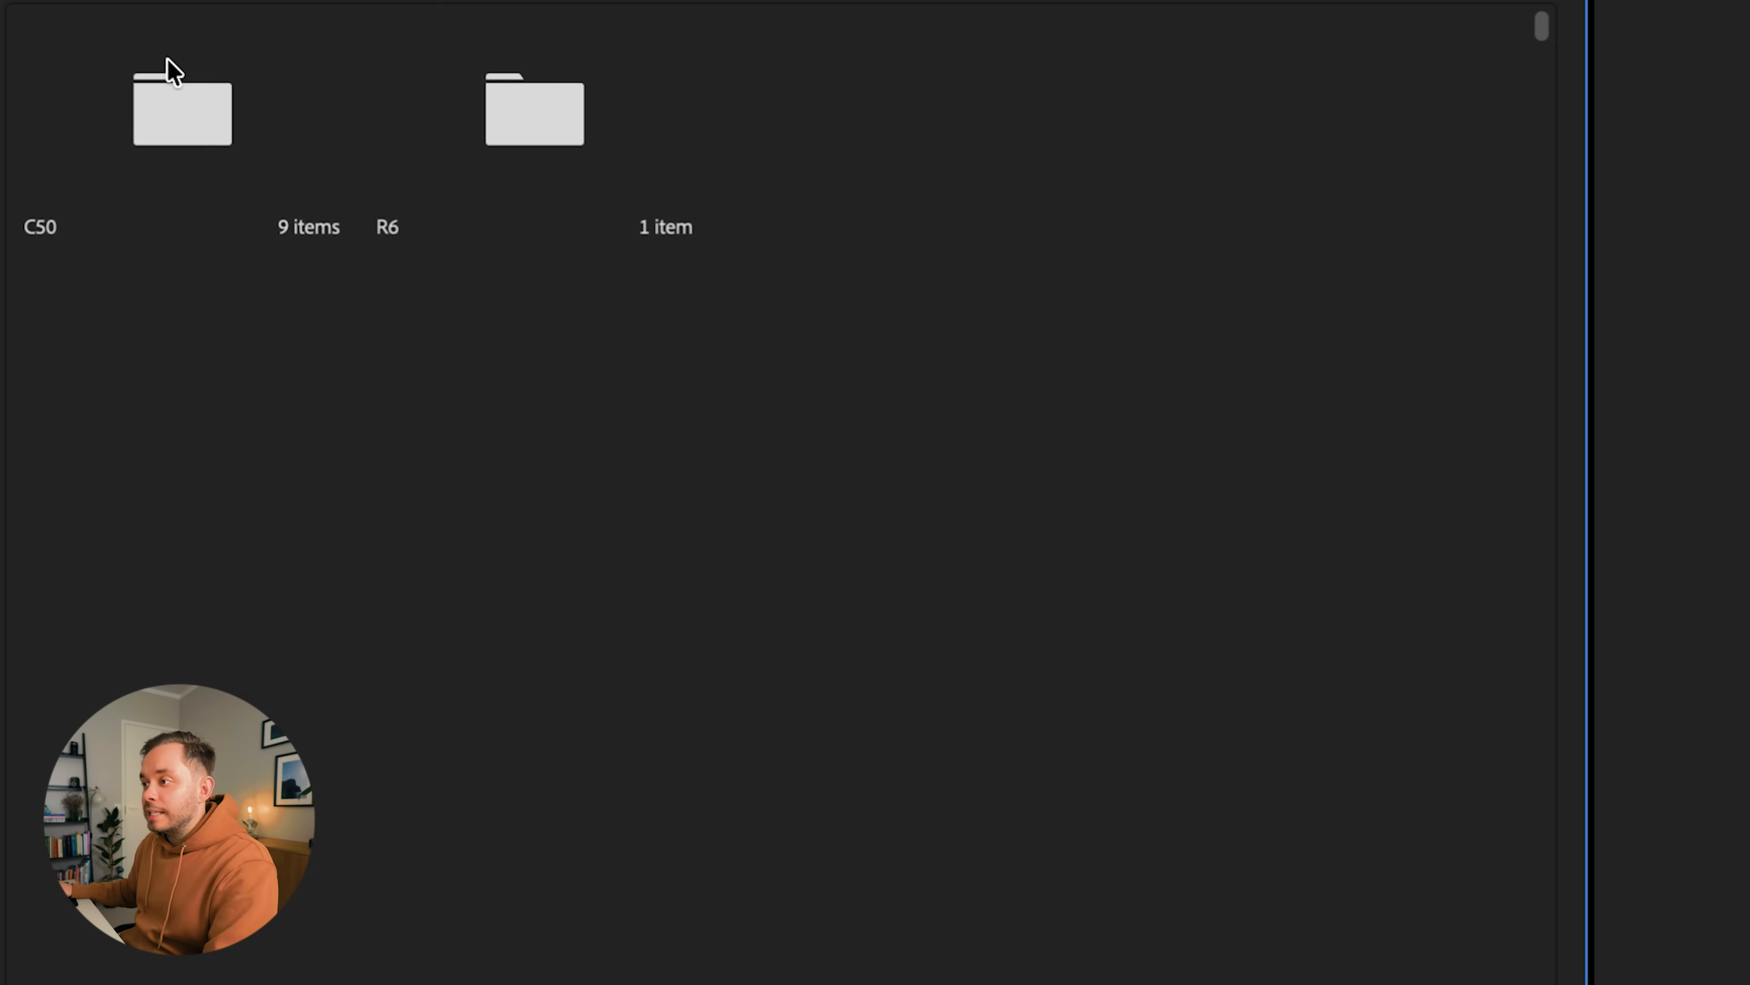
Step: Override the media color space of all clips in the C50 bin with Canon Log2/Cinema Gamut, leaving Preserve RGB off
double_click(249, 132)
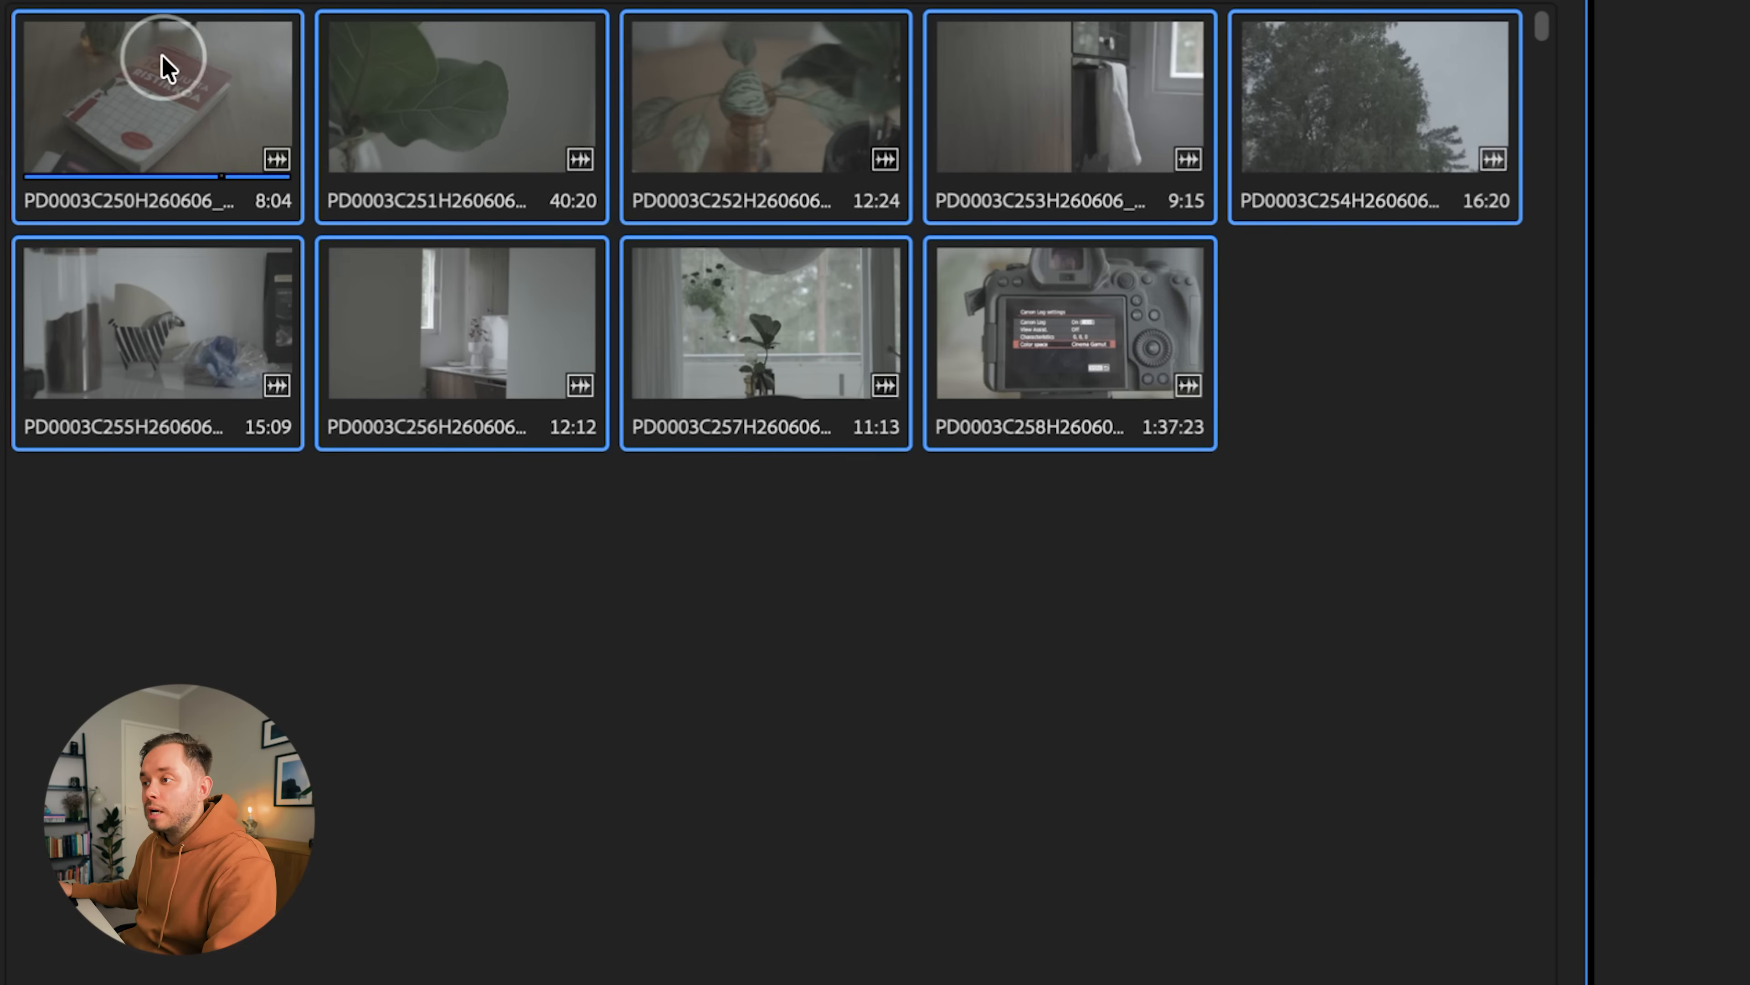
right_click(168, 69)
mouse_move(355, 434)
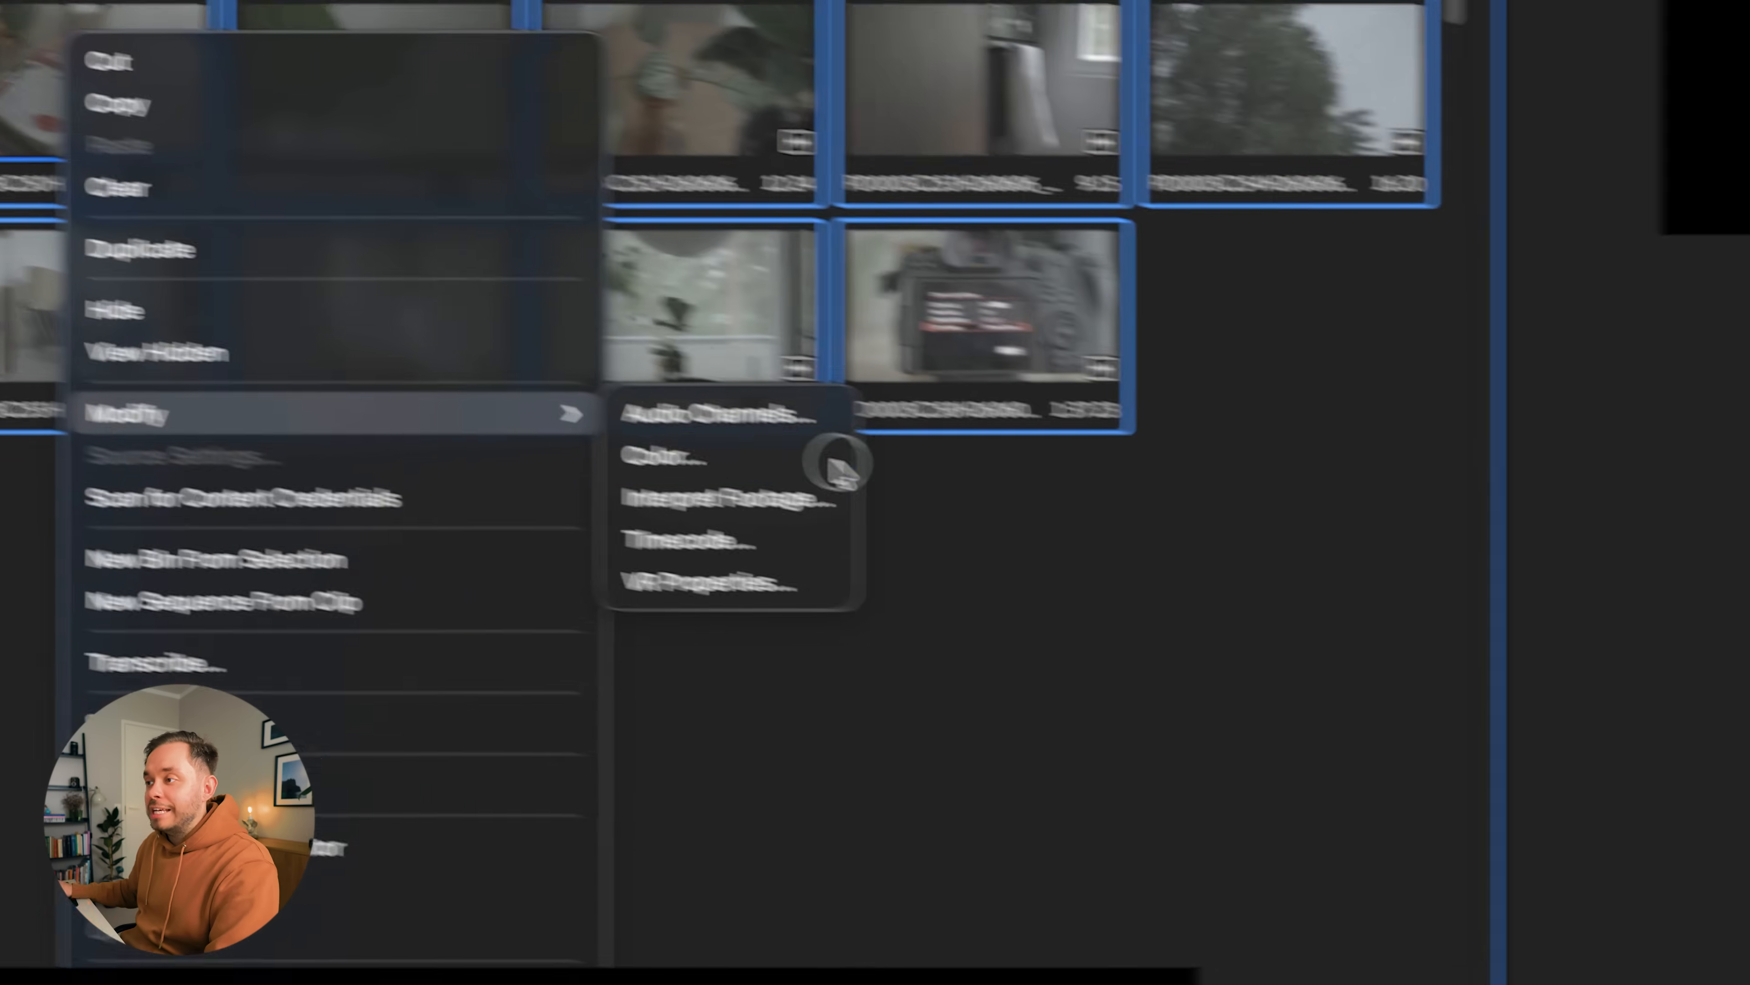
left_click(927, 482)
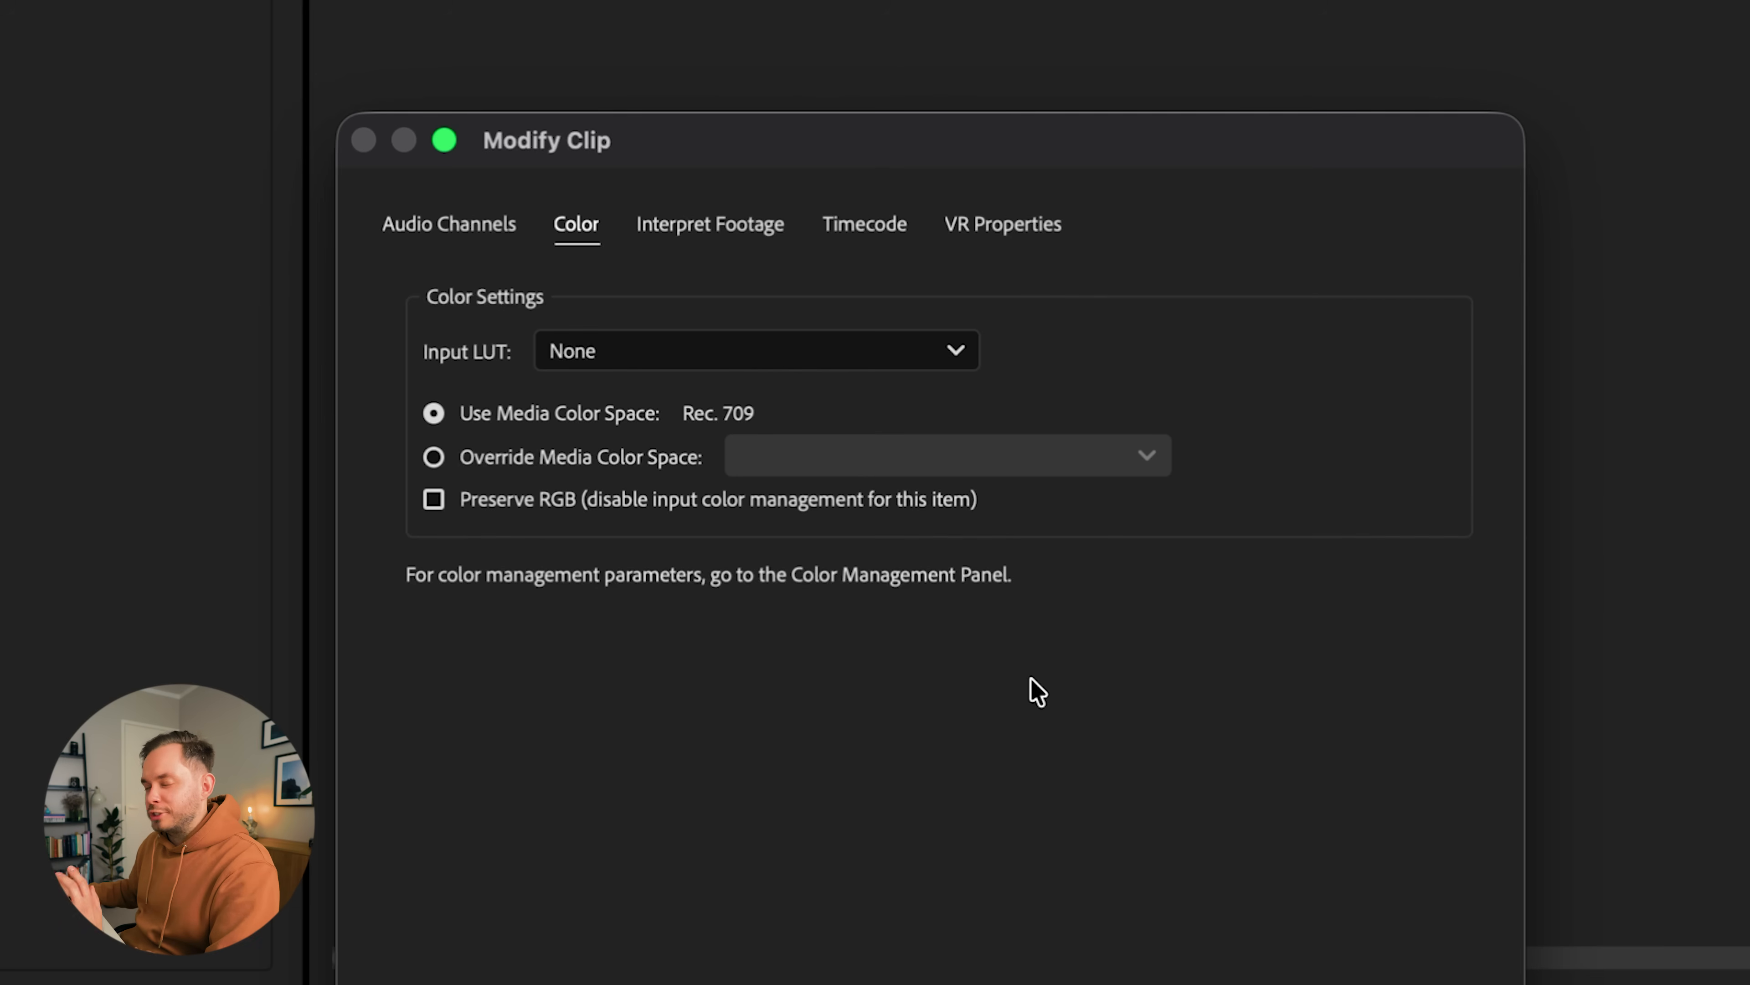
left_click(689, 457)
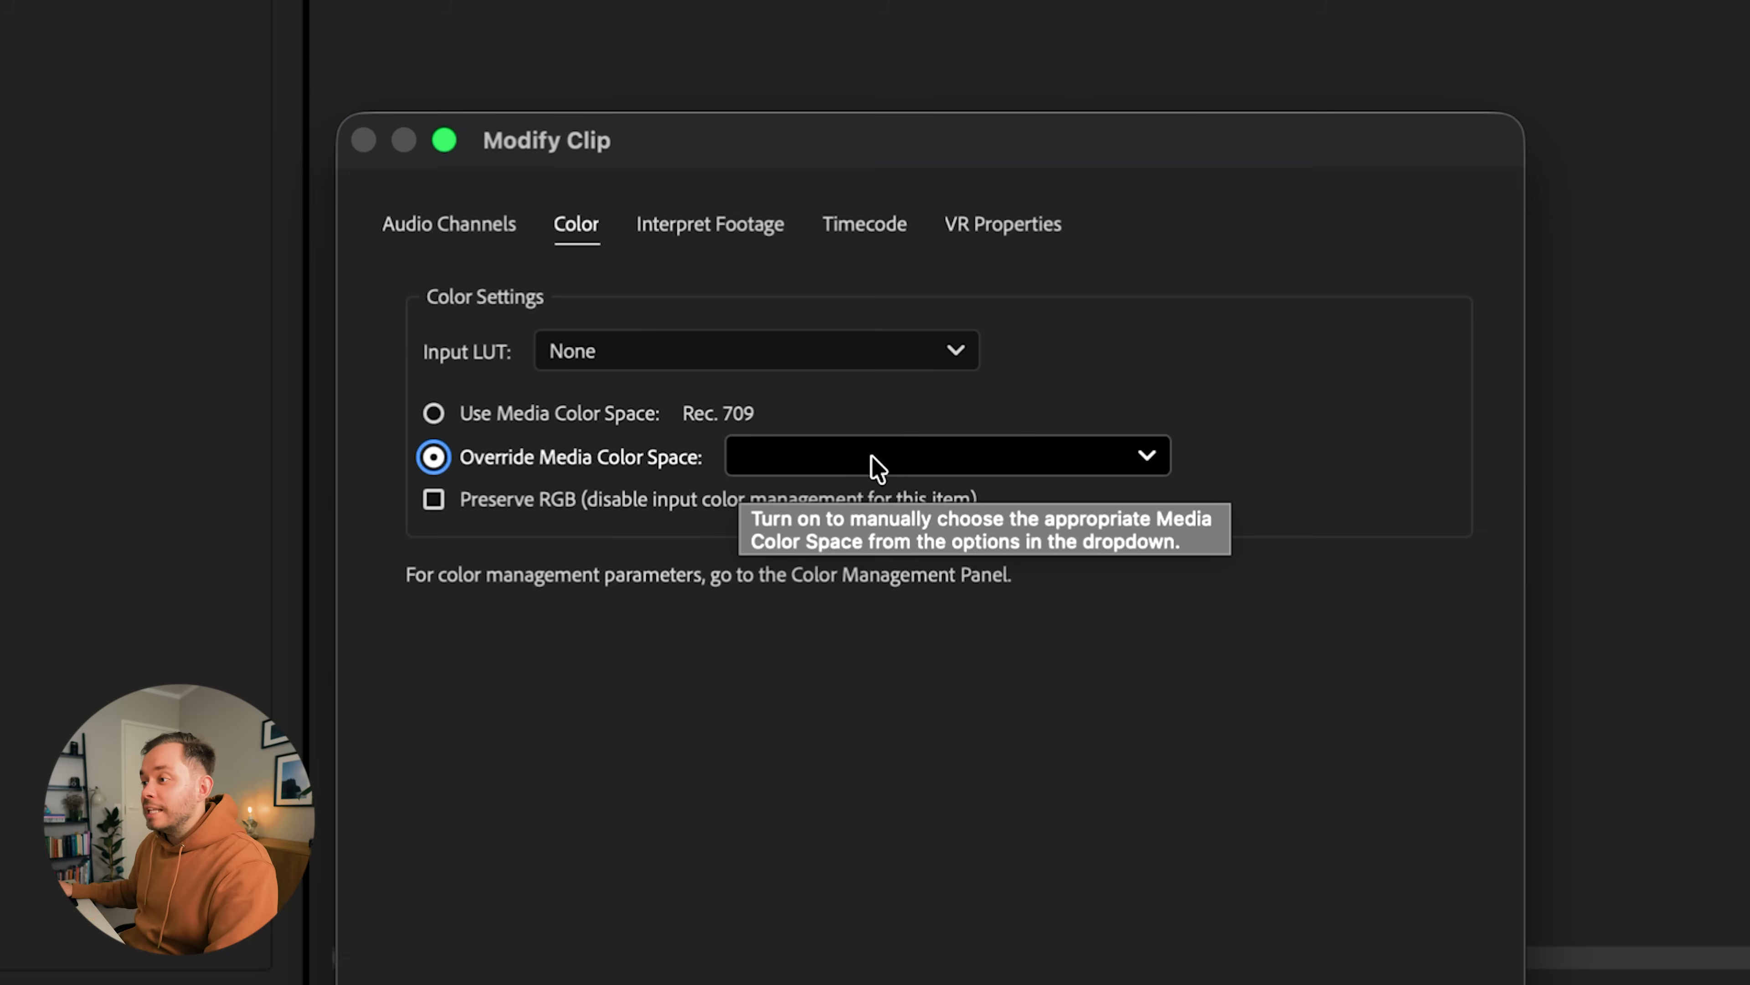
left_click(1145, 458)
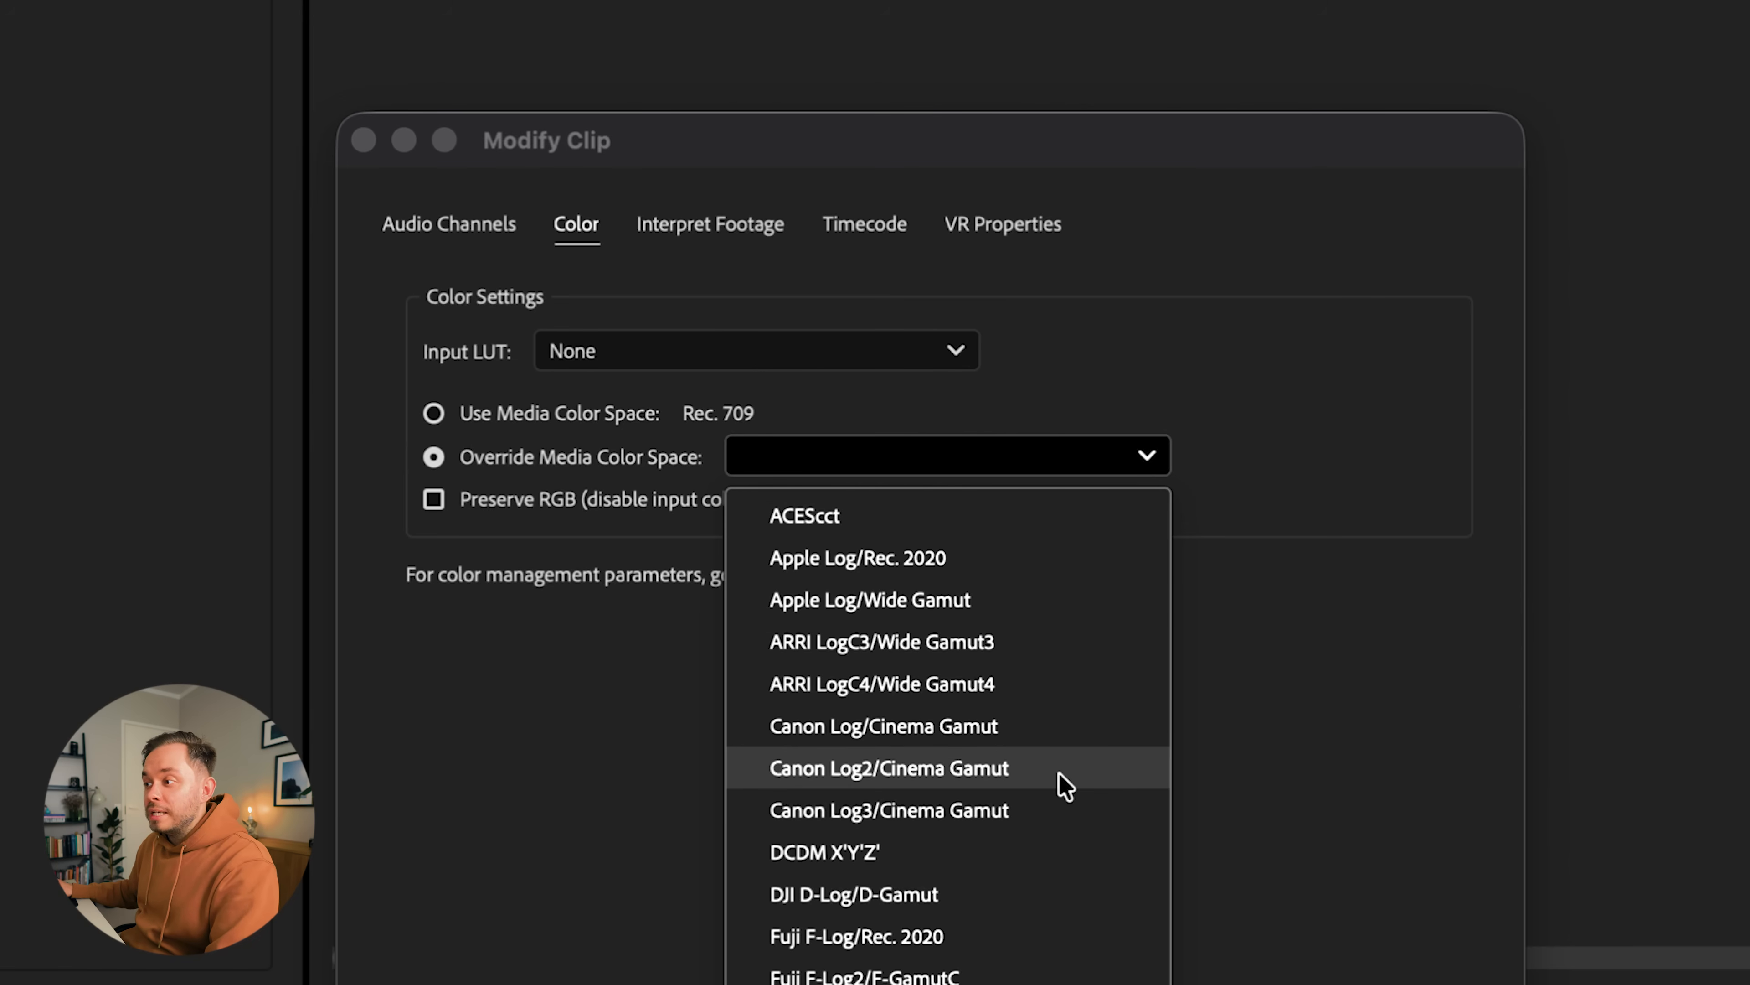
left_click(1065, 786)
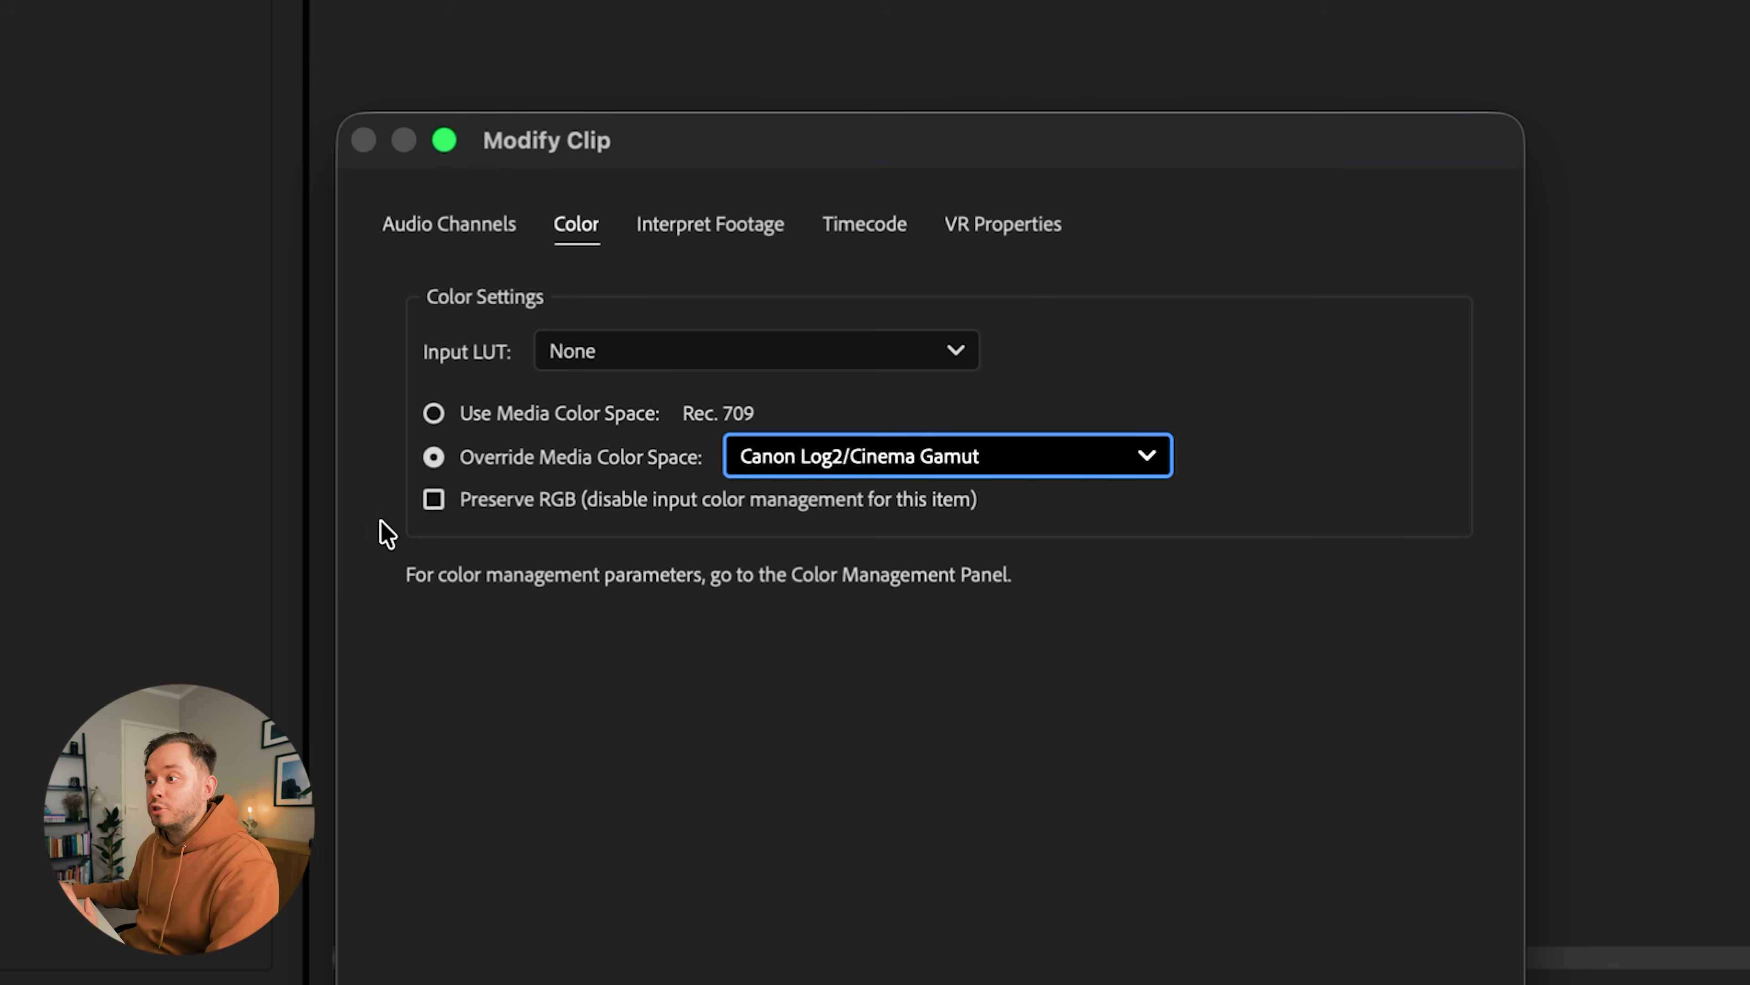
left_click(434, 499)
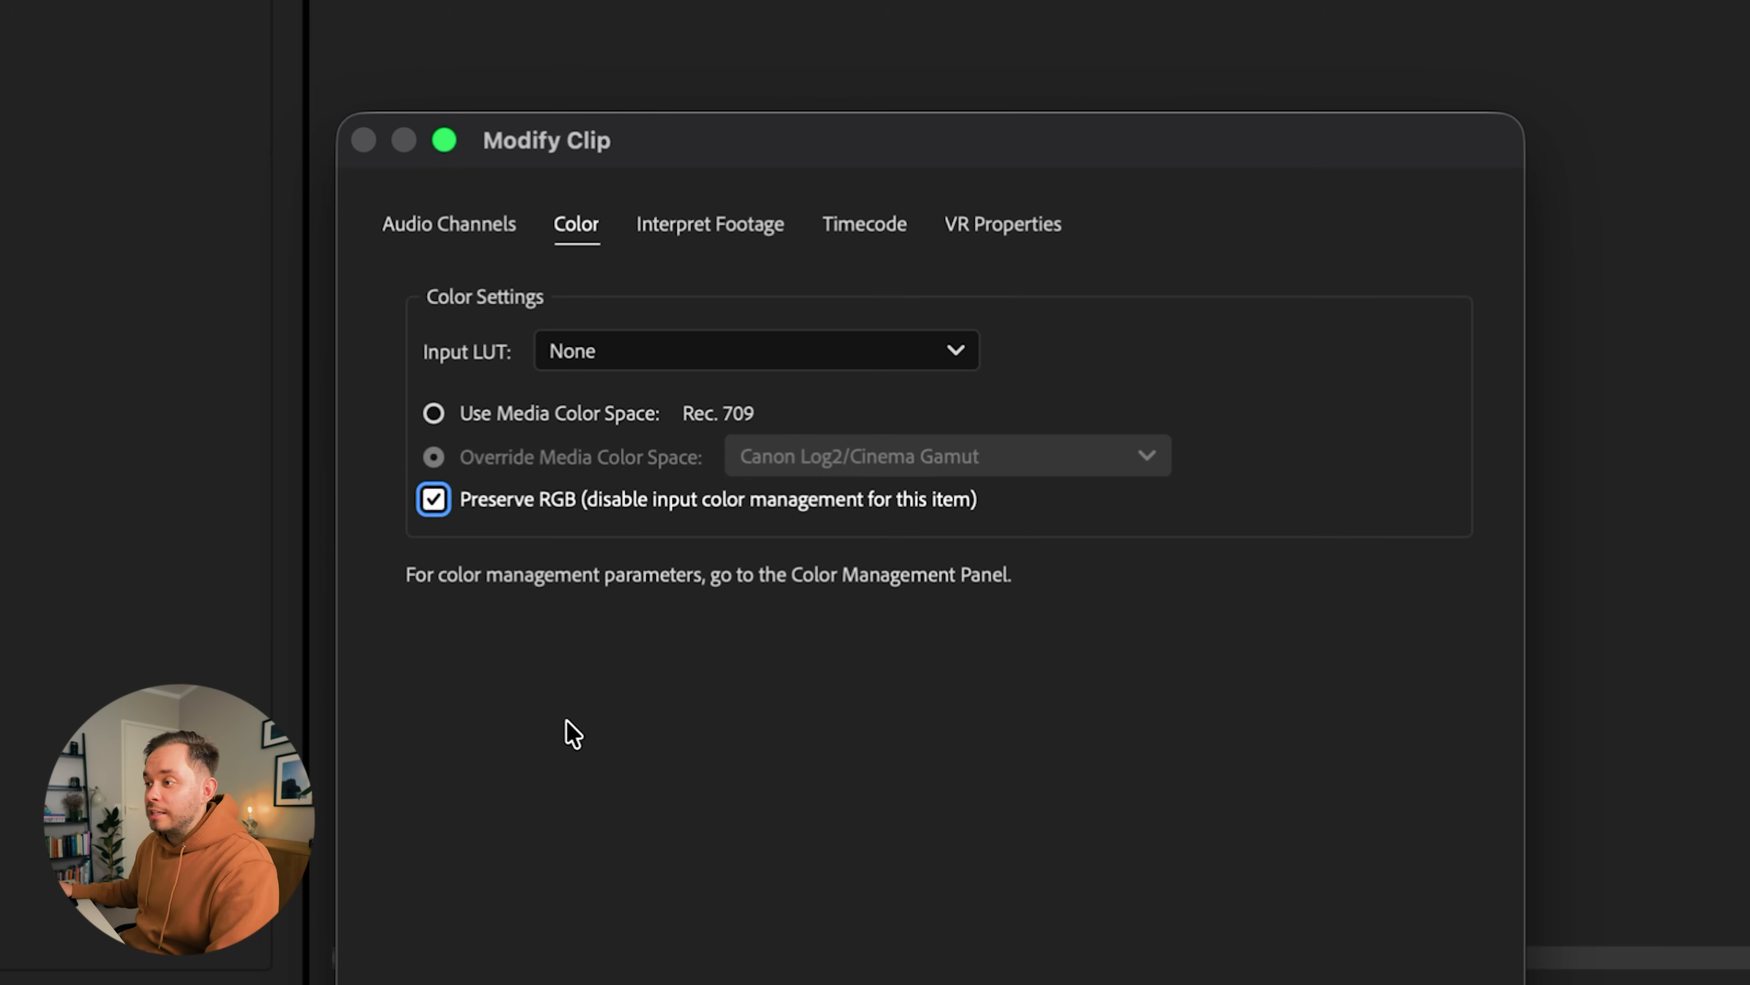
left_click(433, 501)
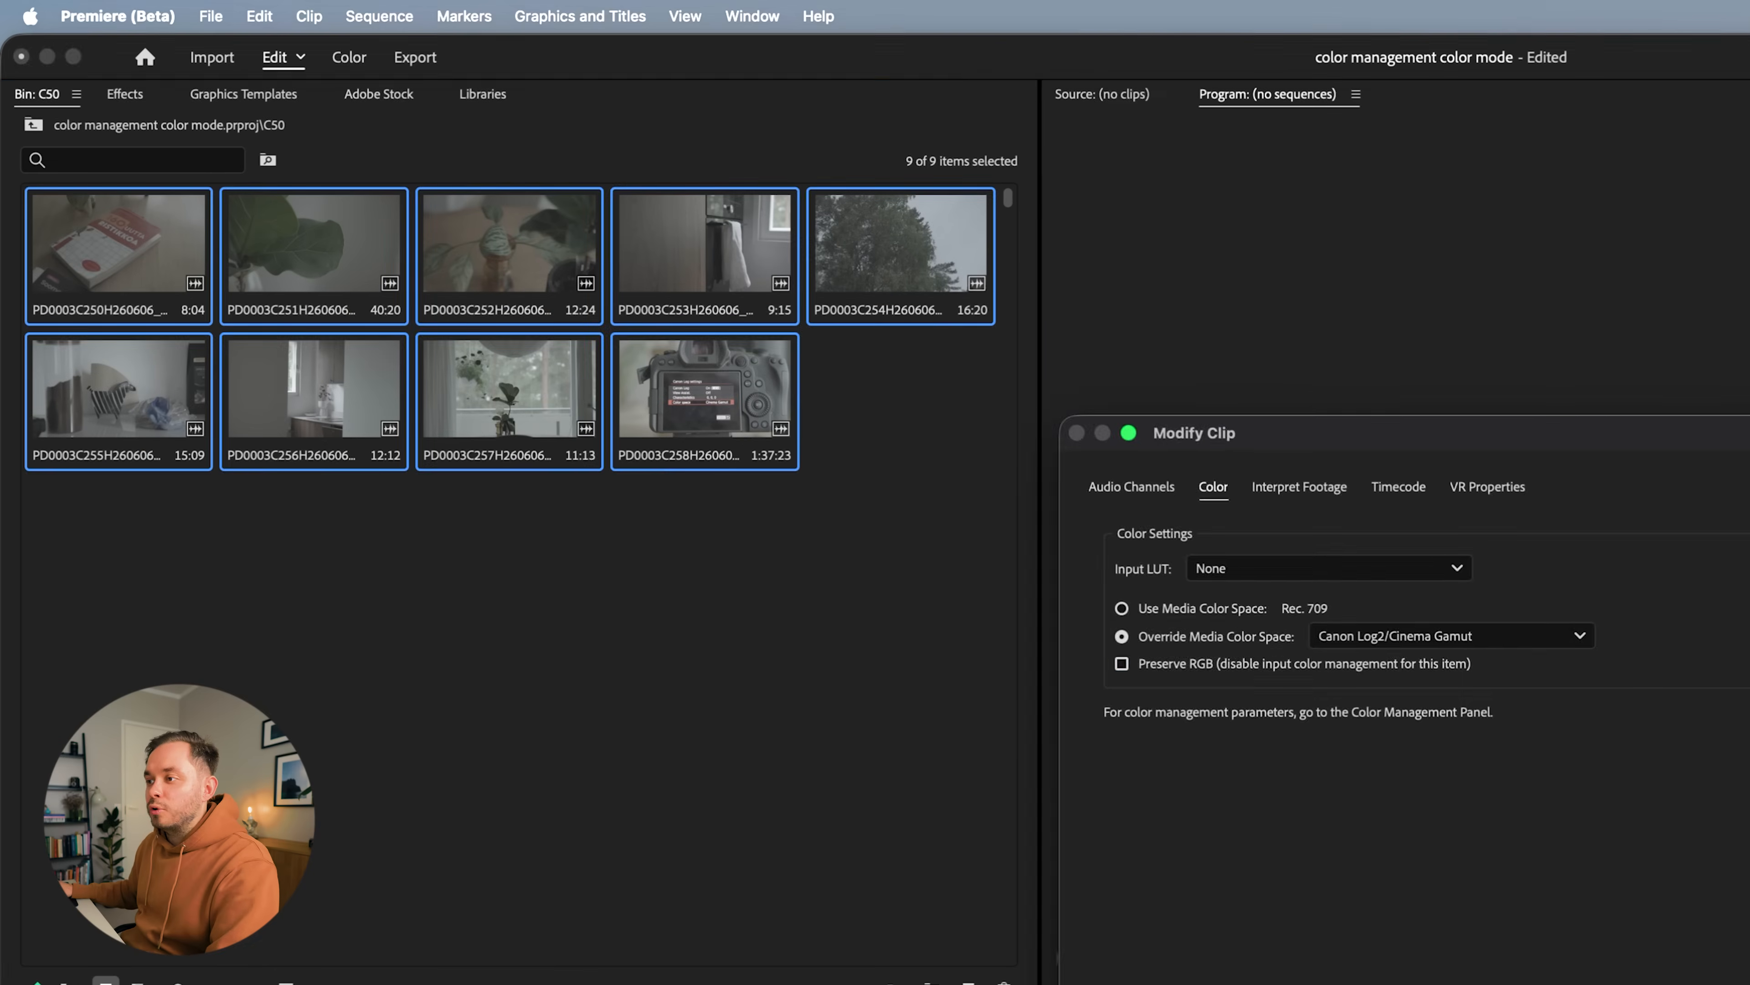
key("Return")
left_click(565, 564)
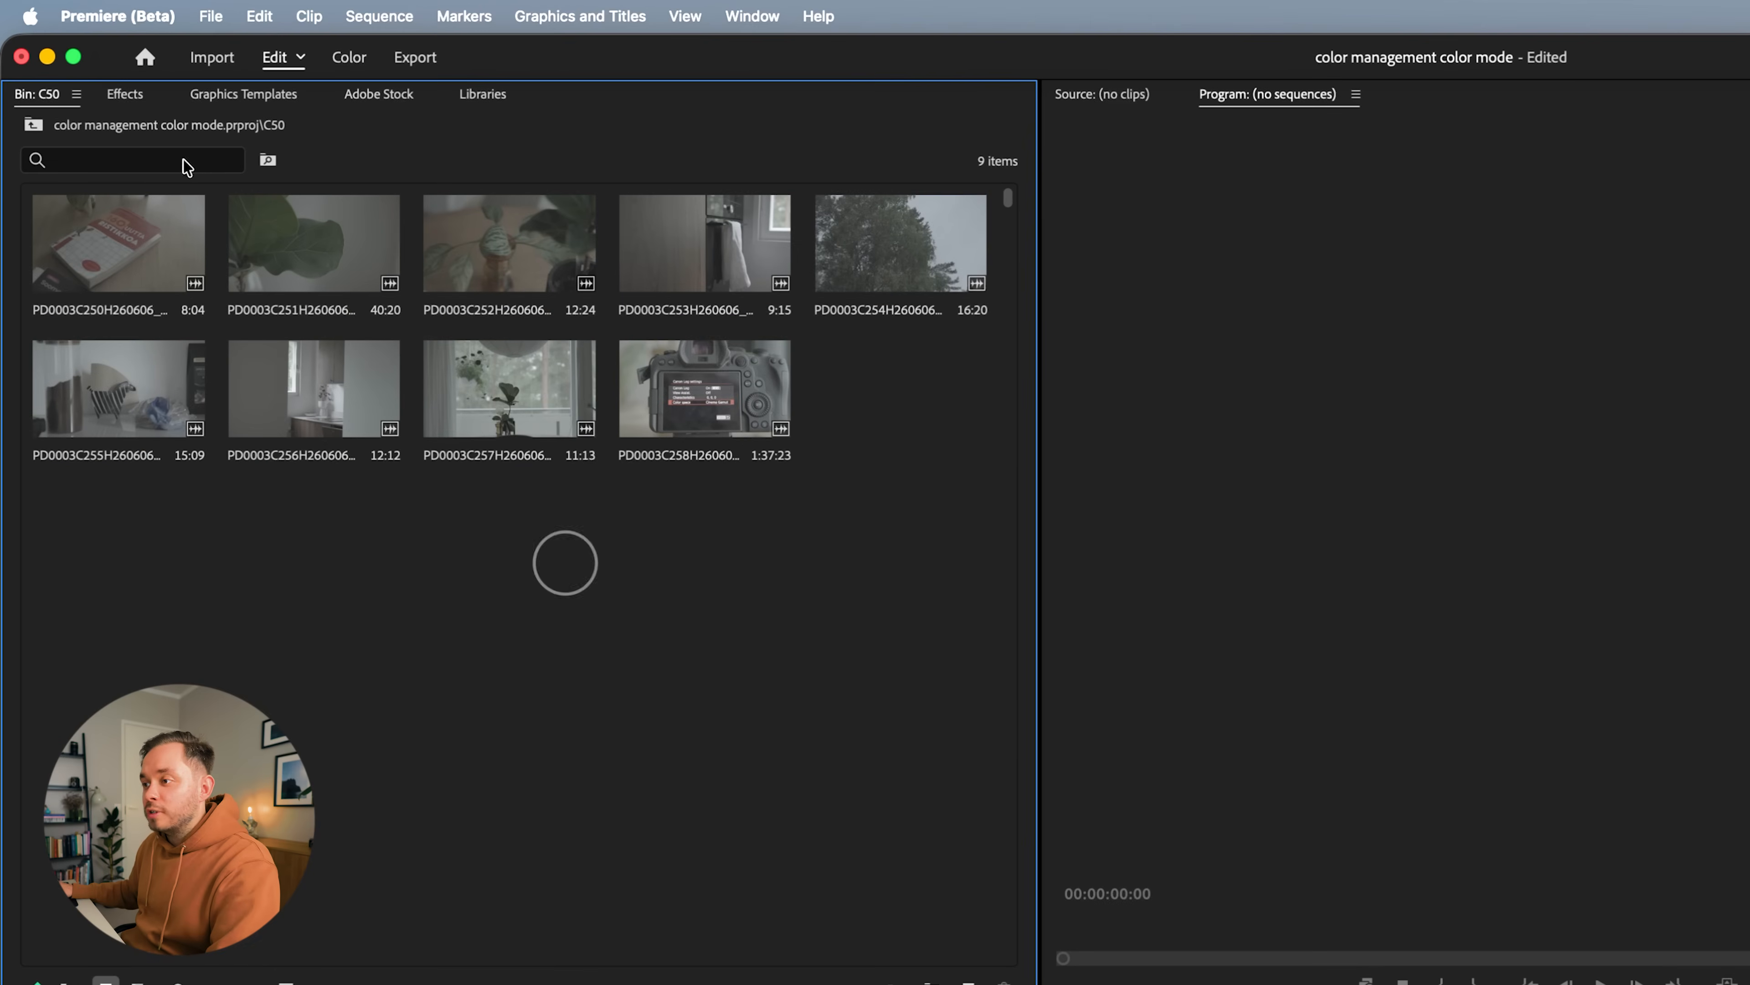
Step: Override the media color space of the R62_2374.MP4 clip in the R6 bin with Canon Log3/Cinema Gamut
left_click(38, 125)
double_click(388, 247)
right_click(136, 259)
mouse_move(331, 449)
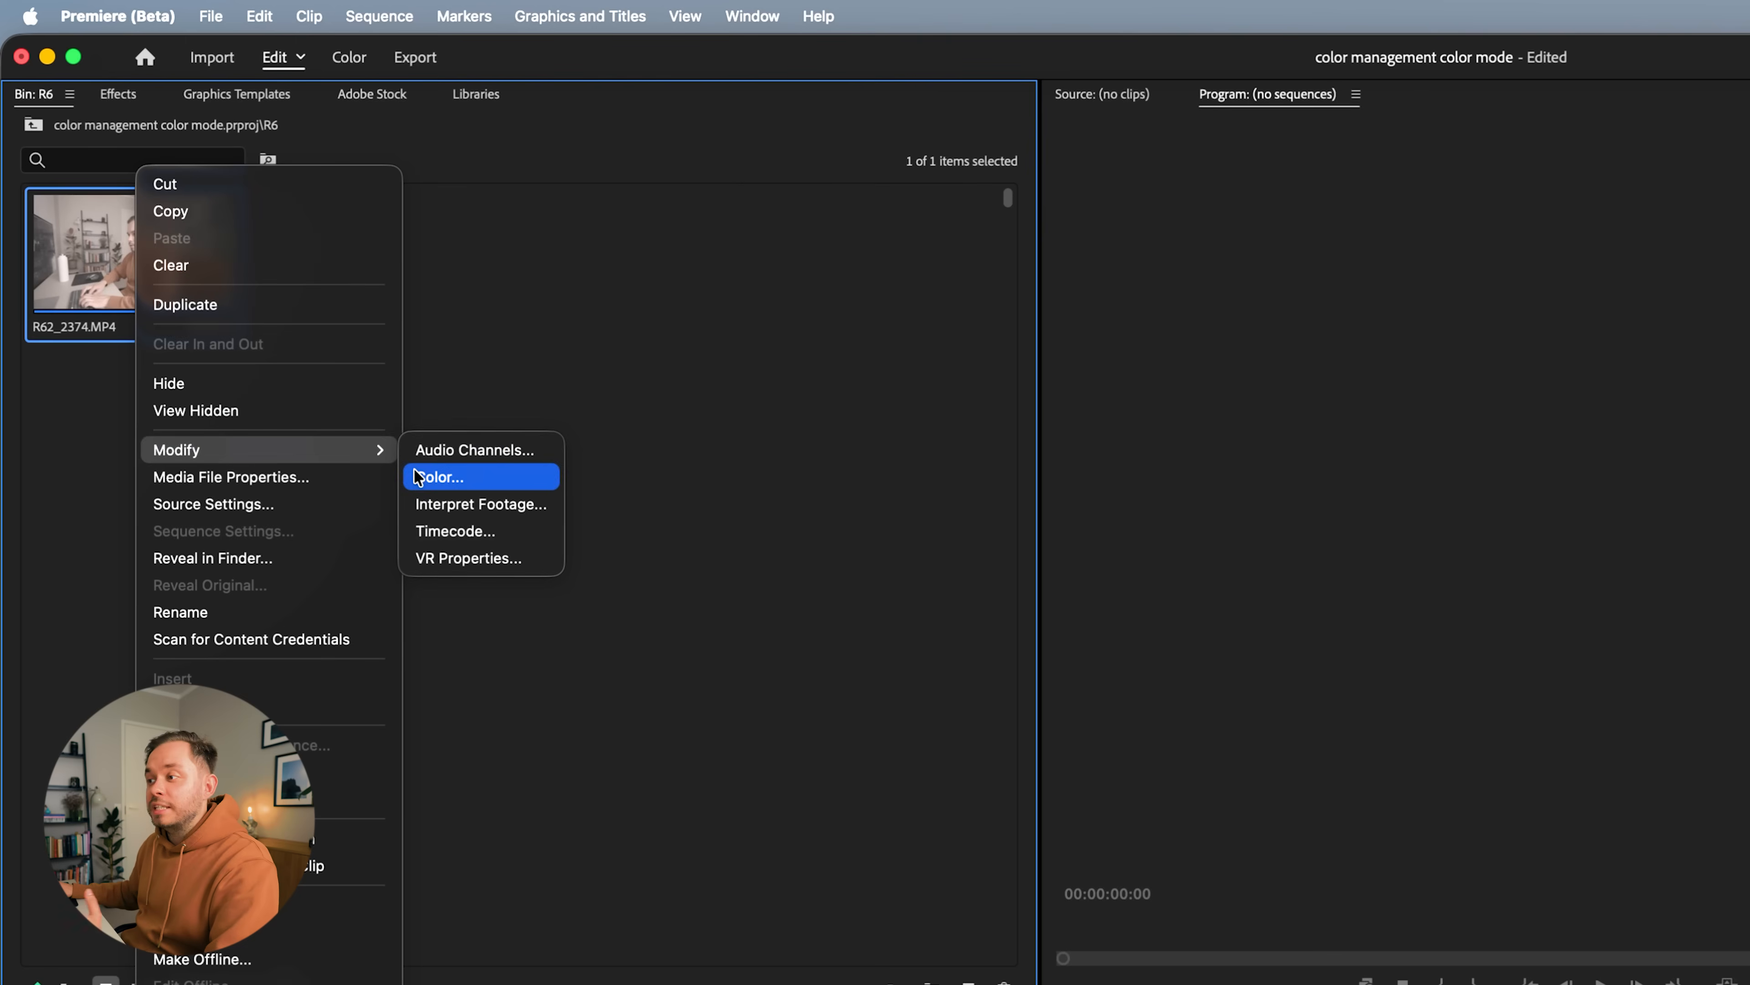
left_click(476, 473)
left_click(1261, 633)
left_click(1418, 636)
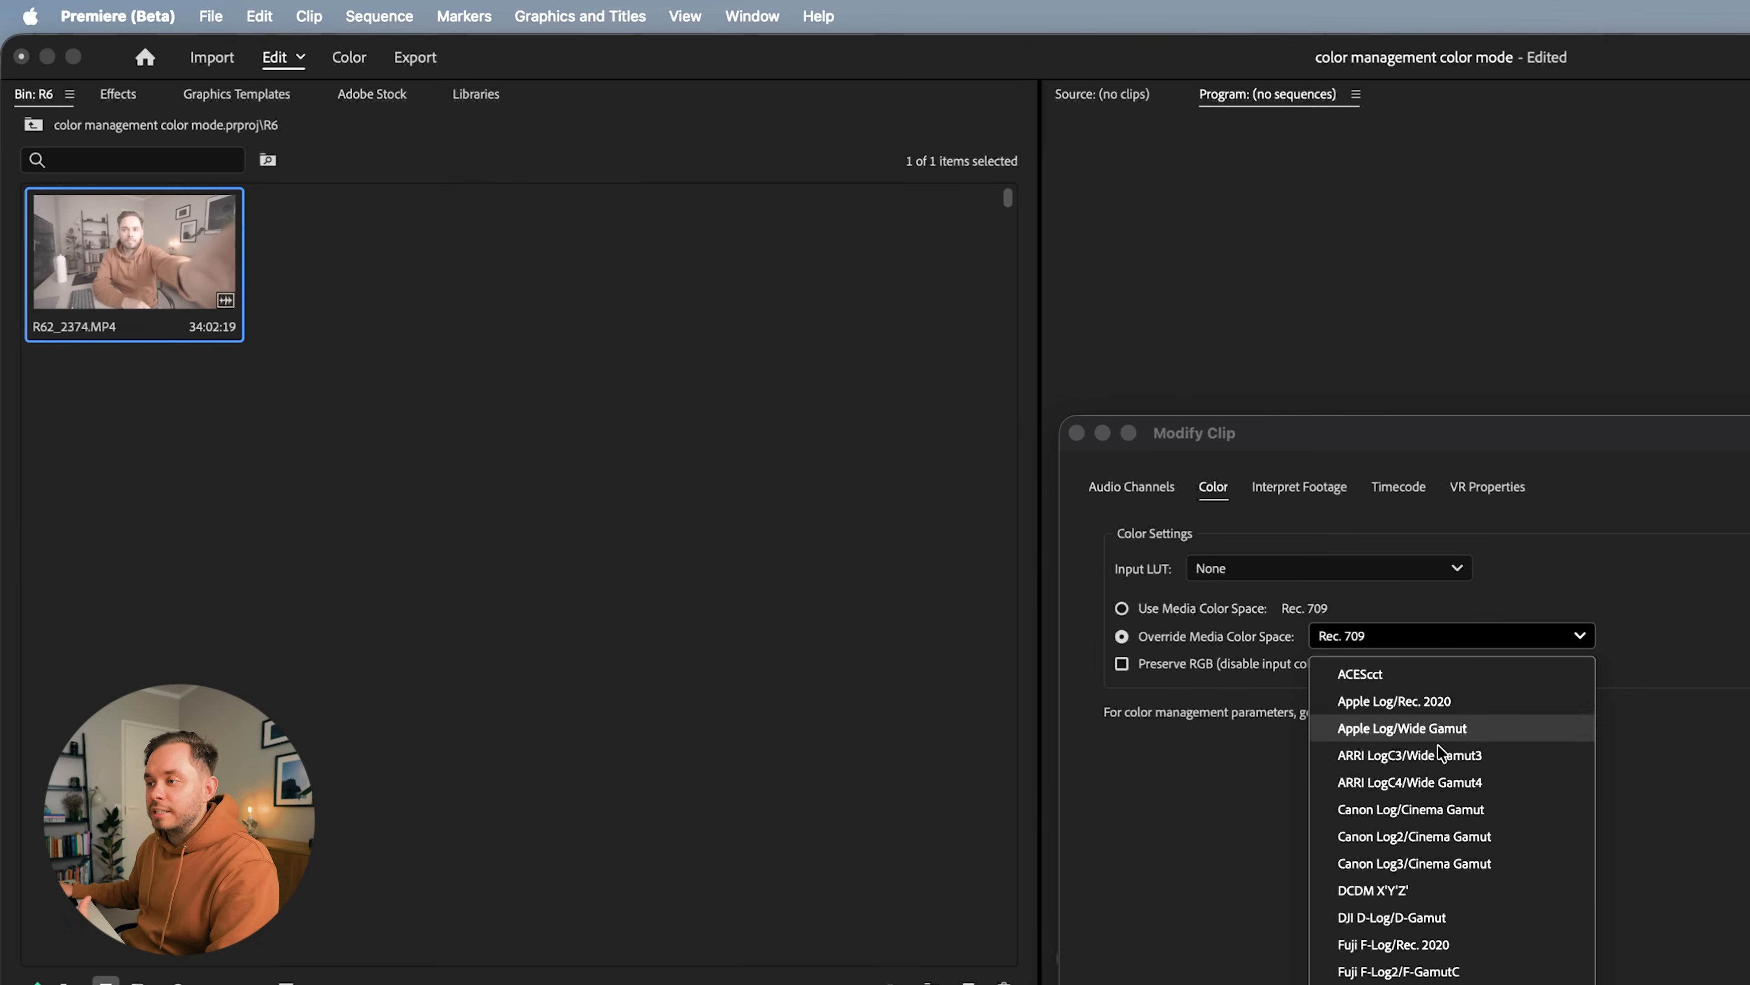
left_click(1441, 864)
key("Return")
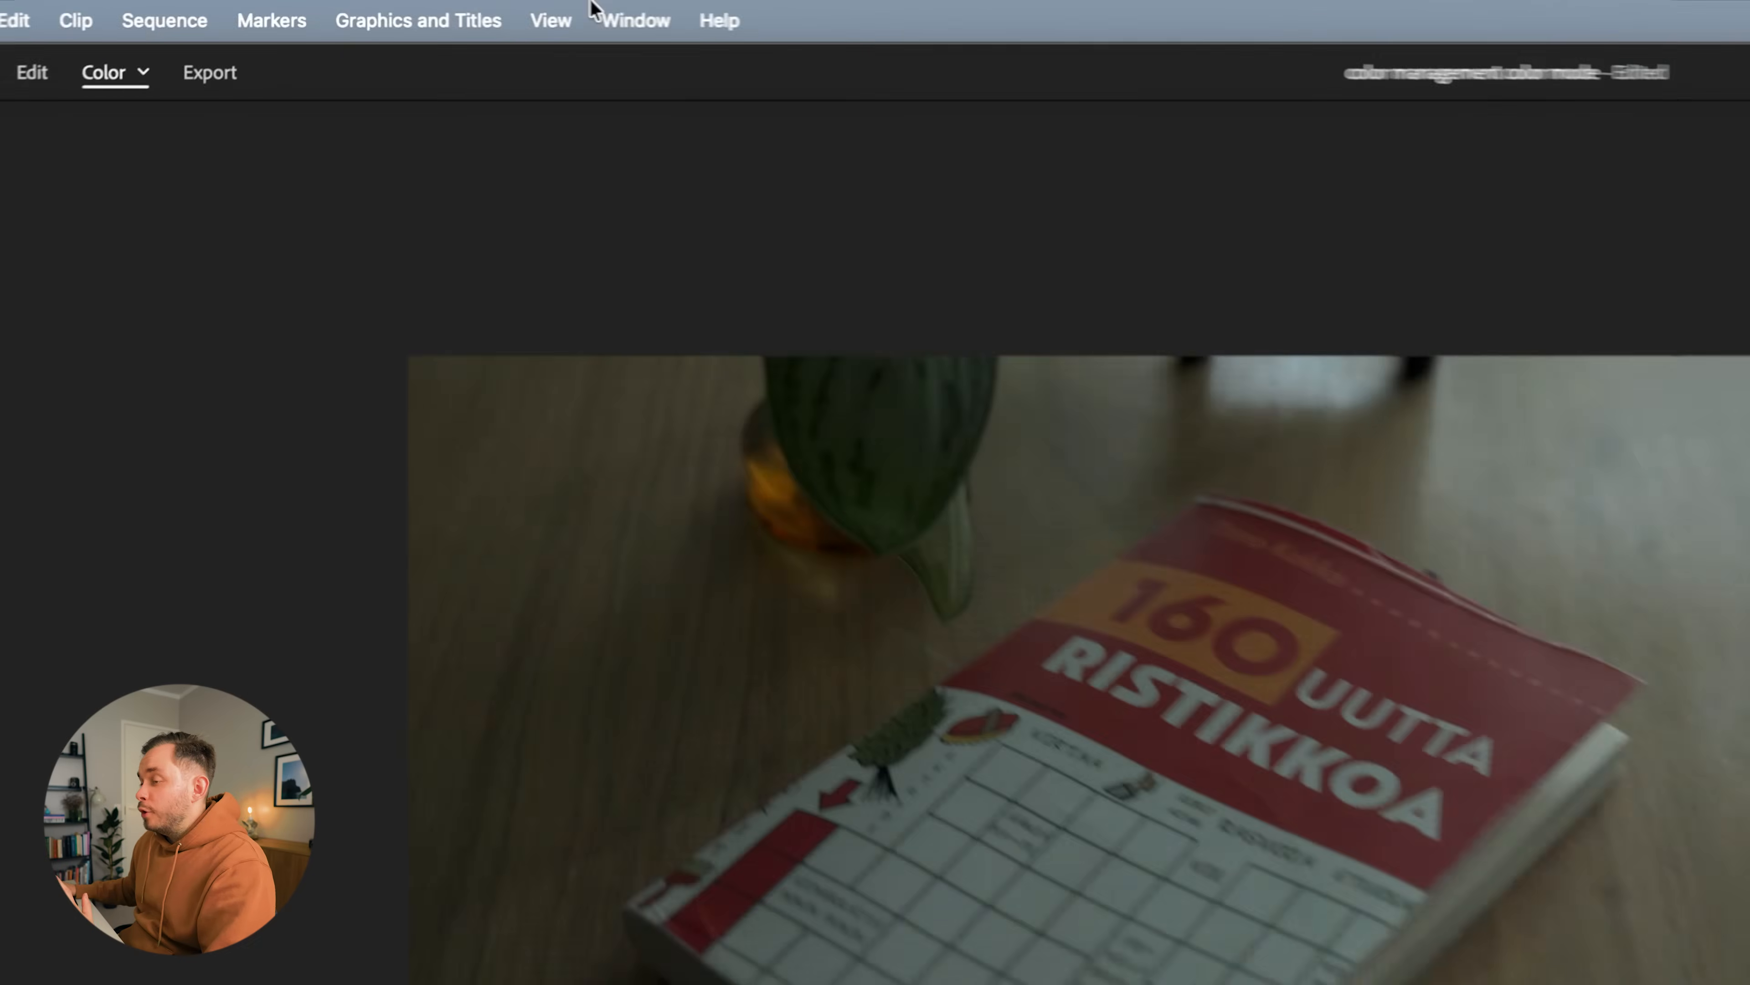
Step: Show the Color Management panel in Color mode and view the Lumetri Color settings for comparison
left_click(628, 18)
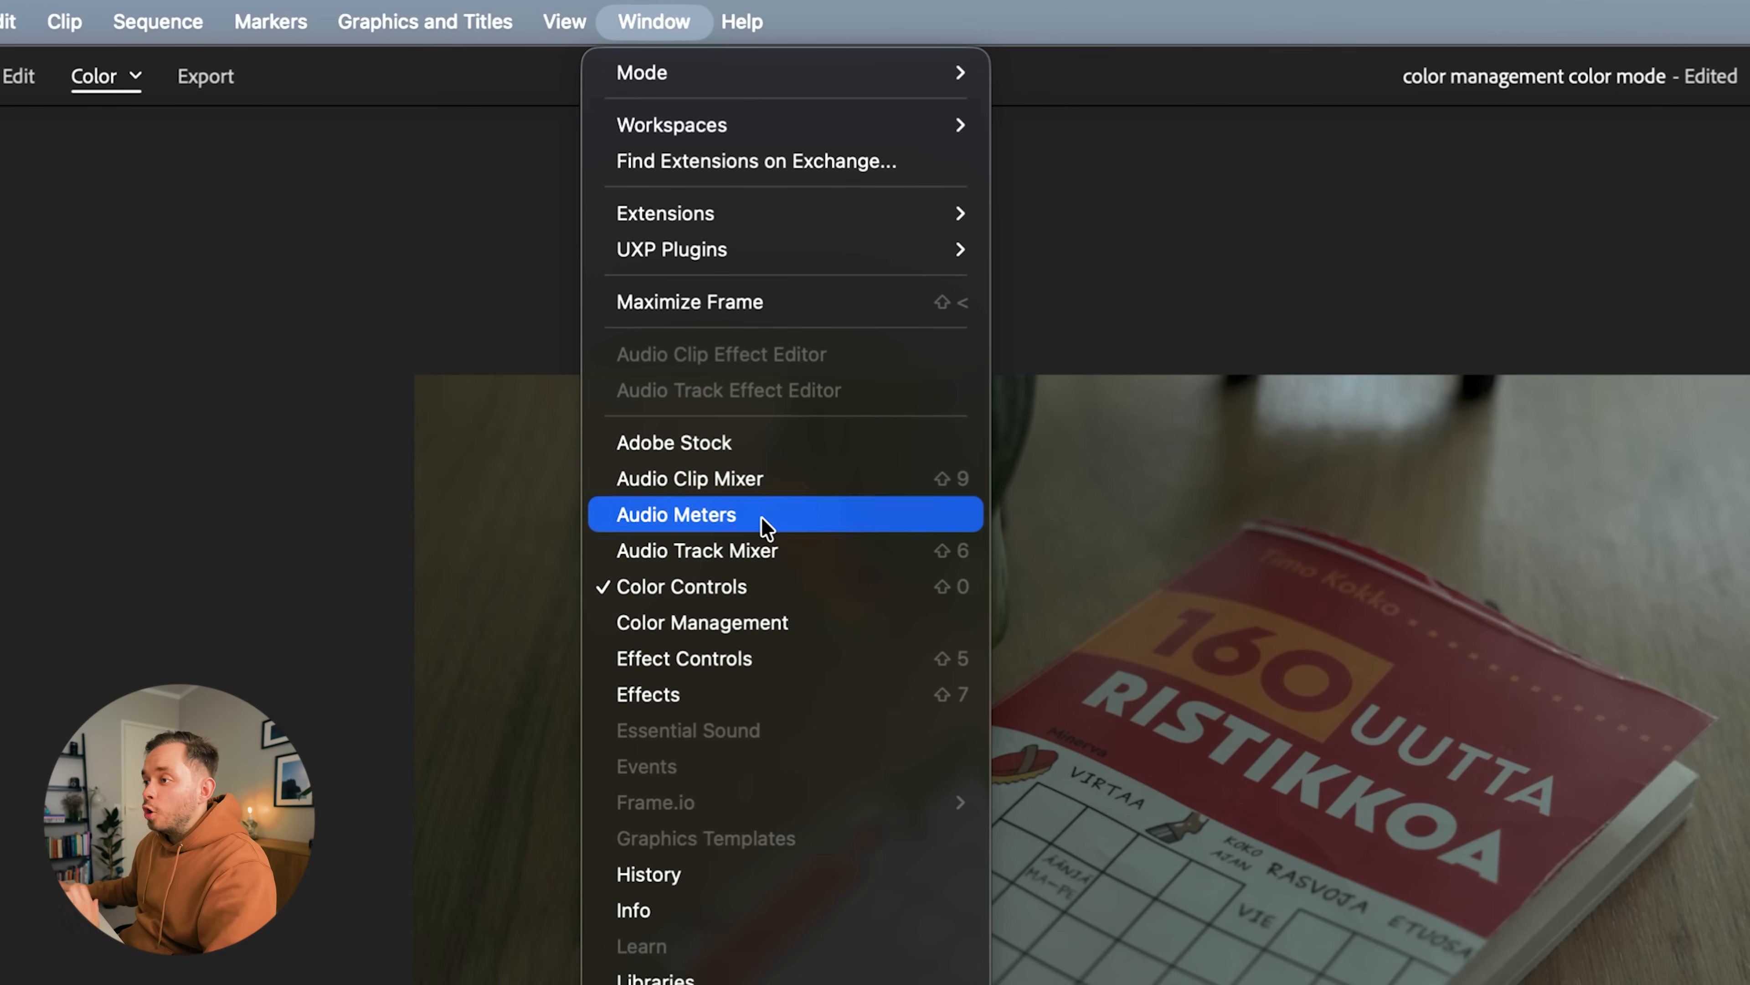
left_click(825, 623)
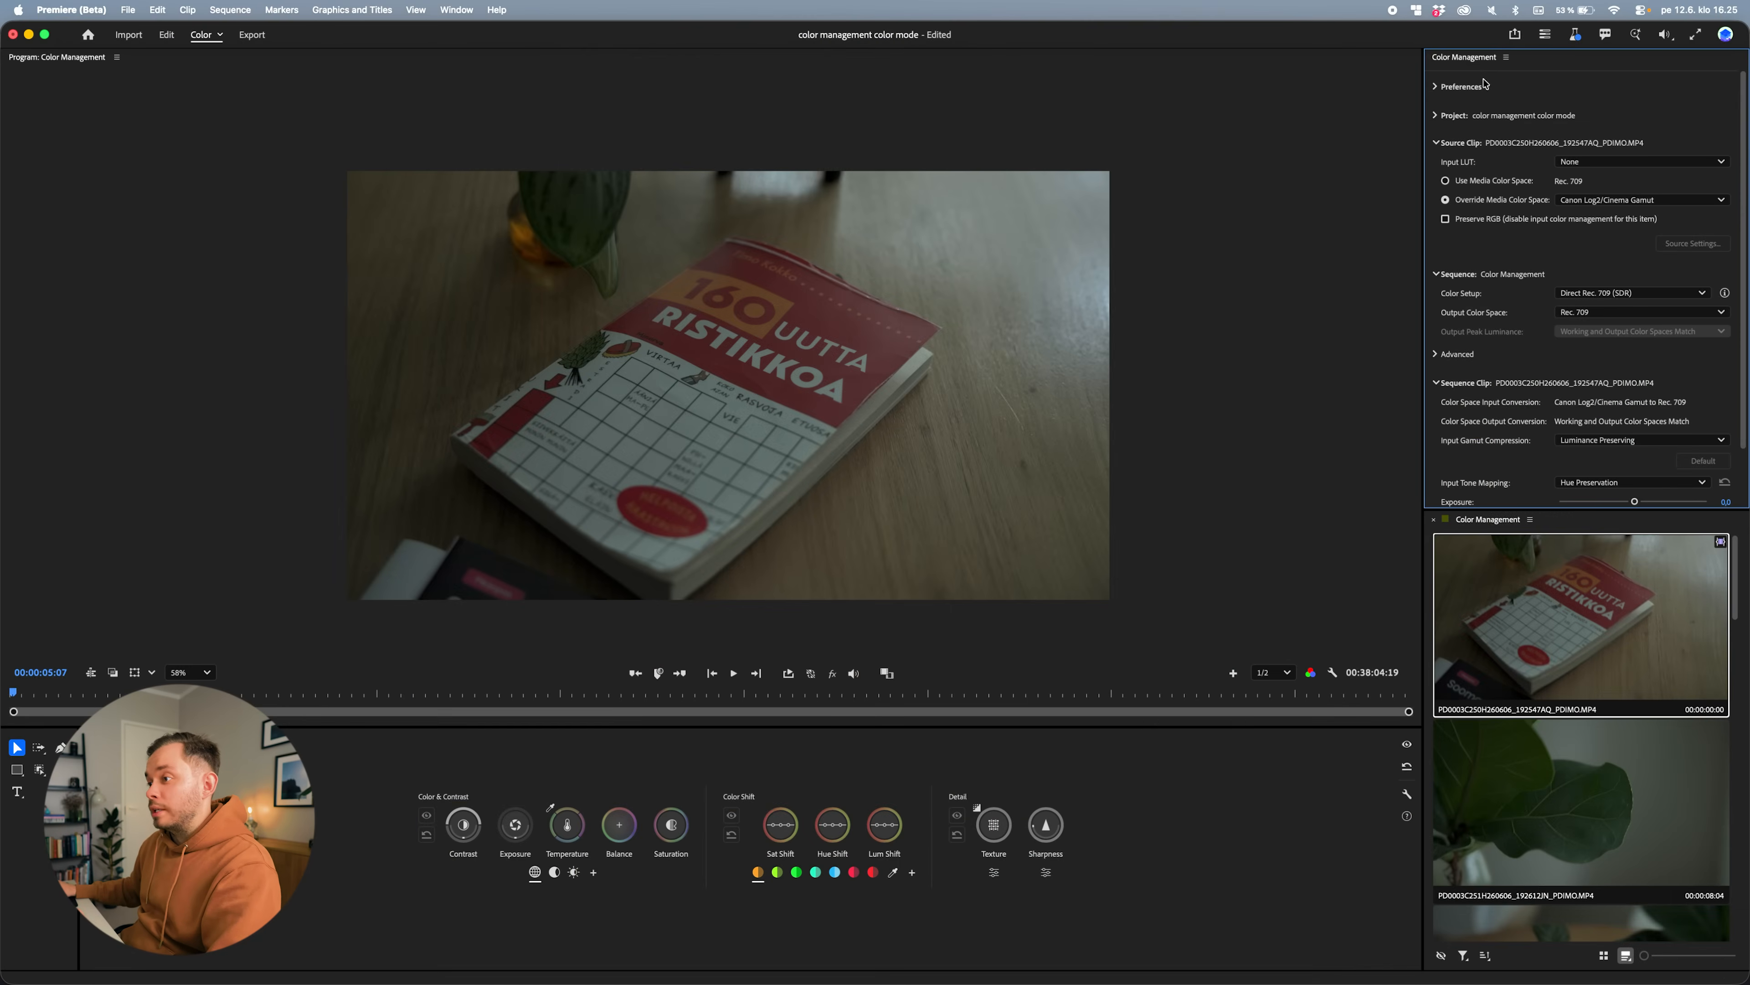
left_click(1445, 180)
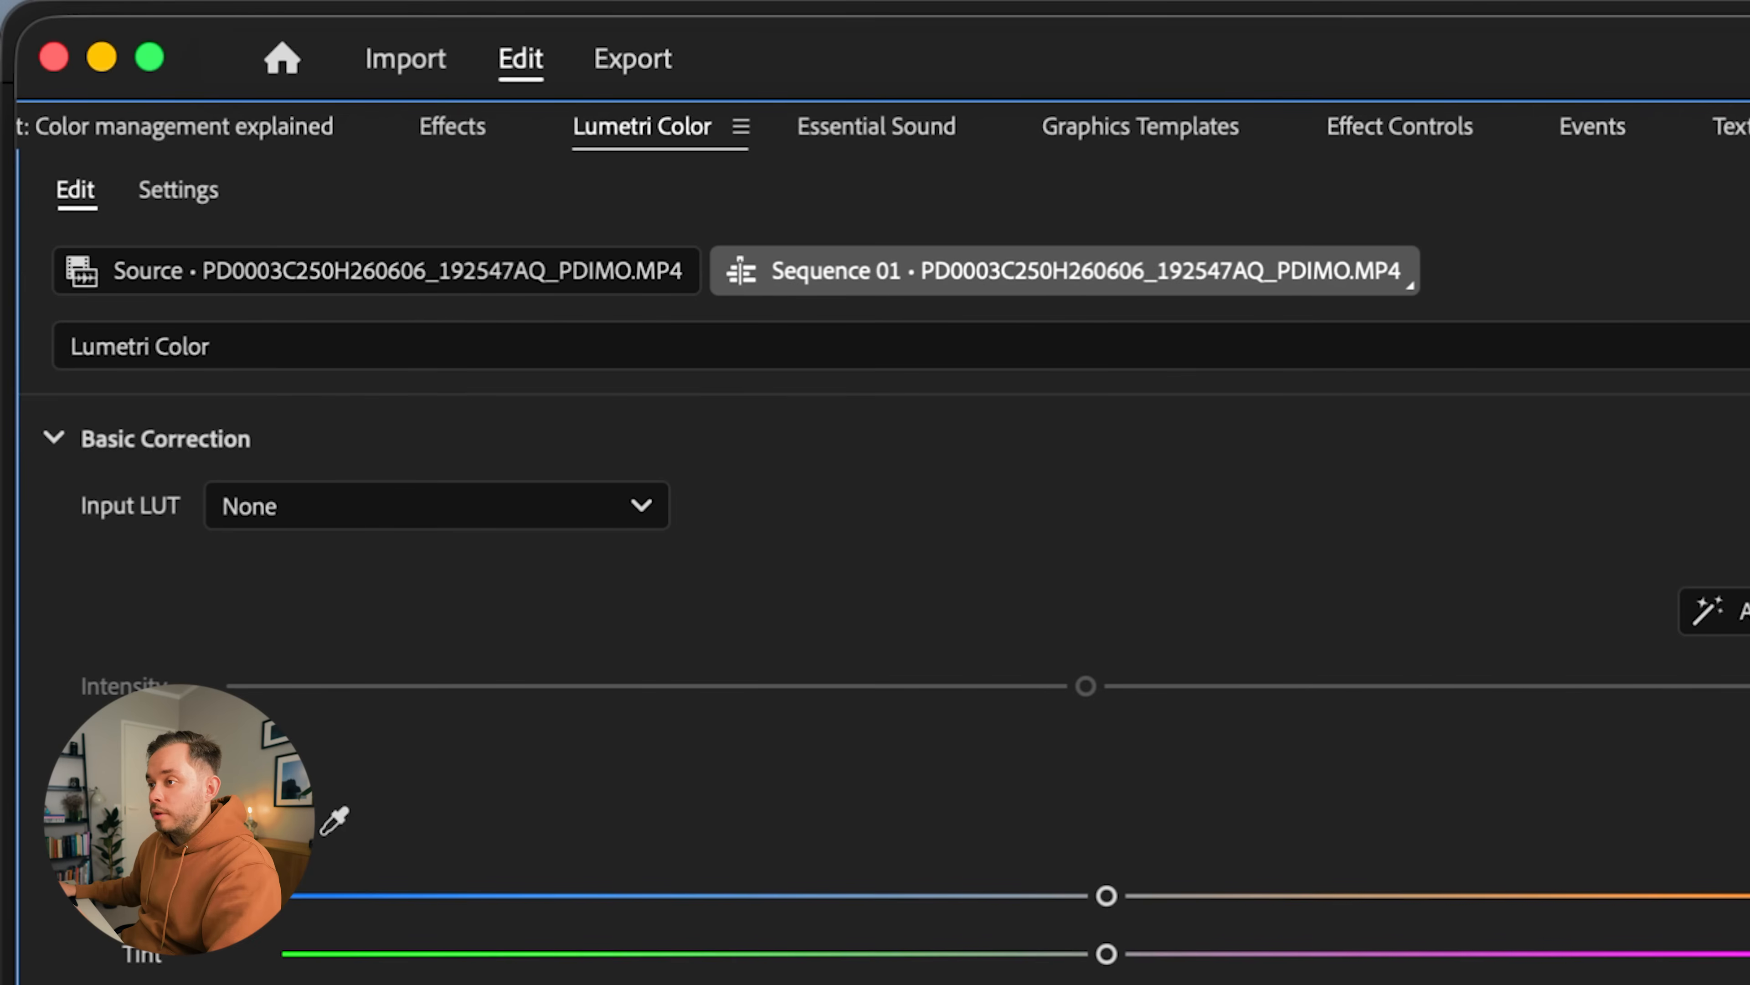
left_click(180, 192)
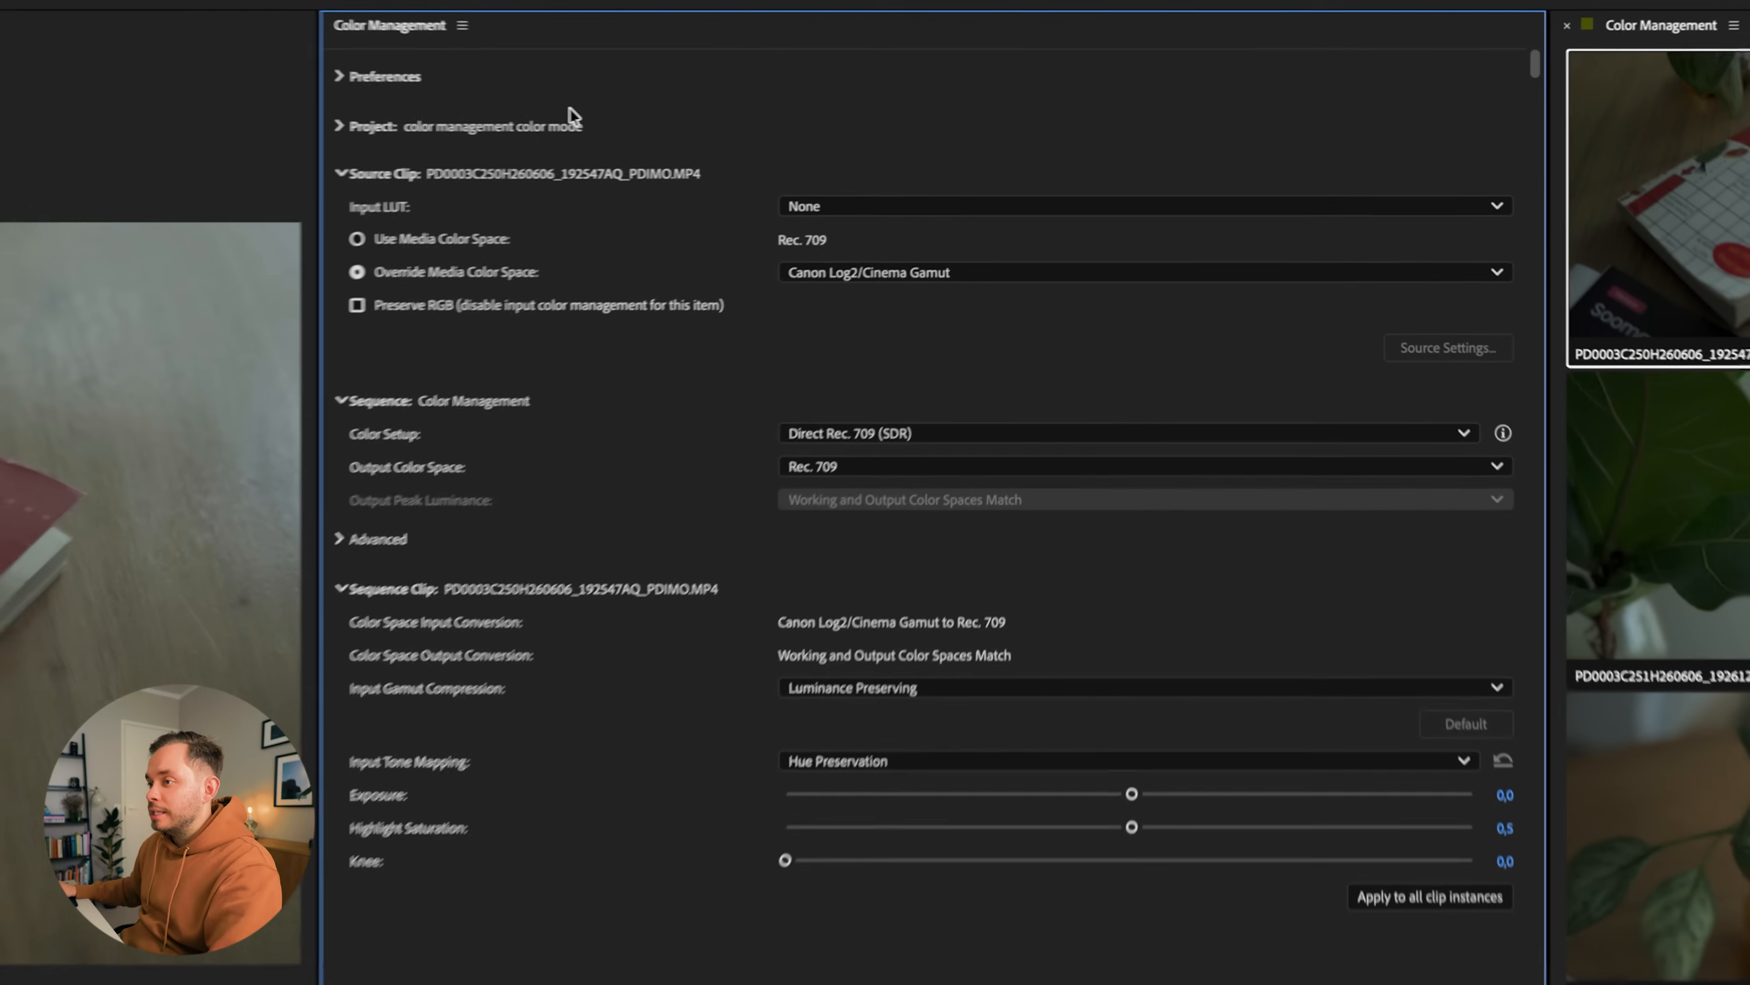
Step: Collapse the Source Clip, Sequence and Sequence Clip color sections and examine the Display Color preferences
left_click(321, 176)
left_click(322, 225)
left_click(322, 274)
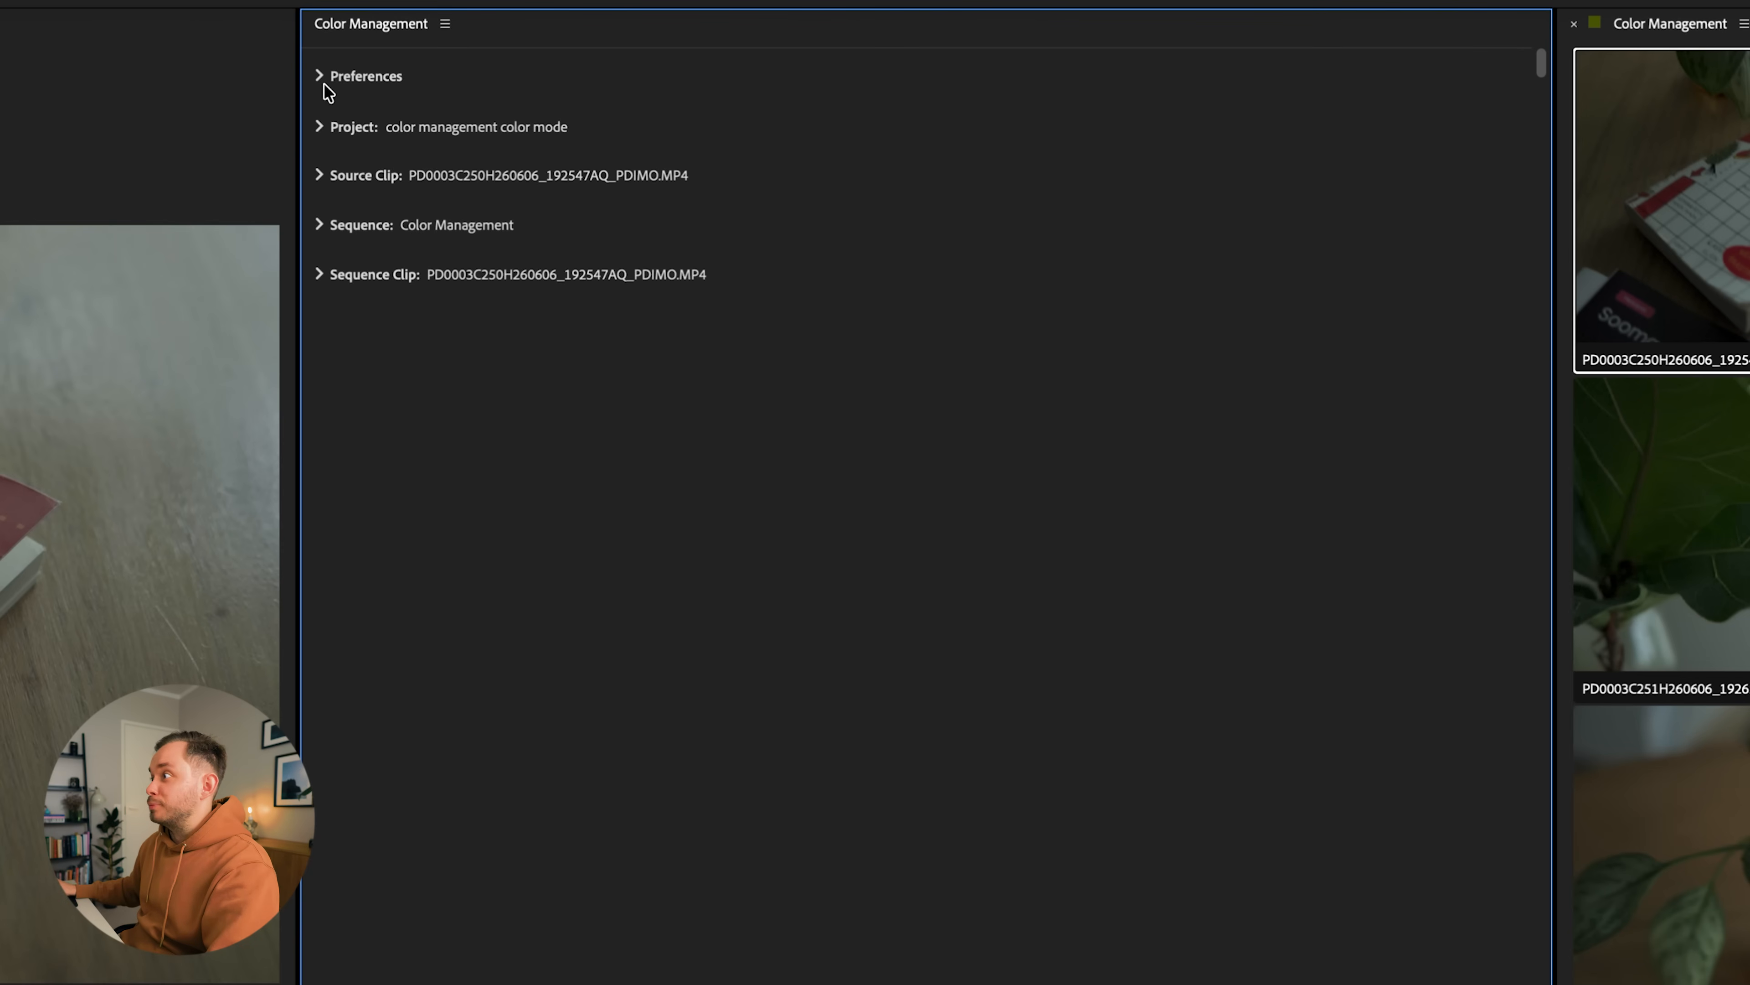
left_click(324, 78)
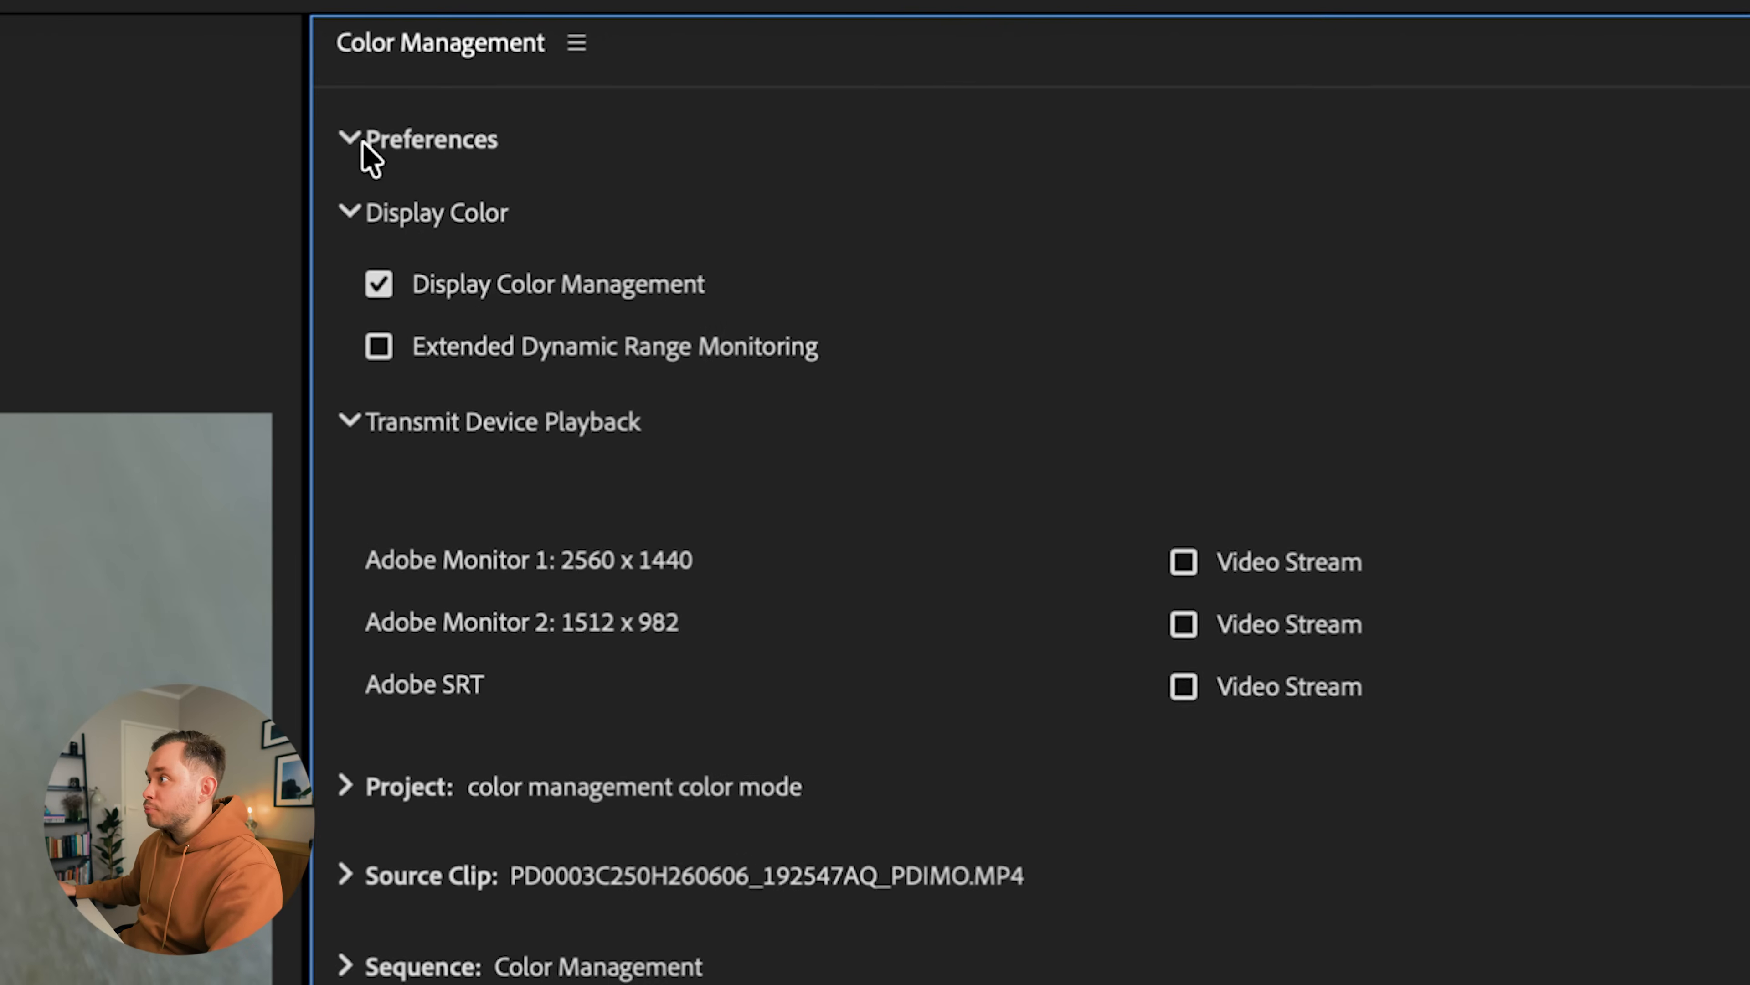
left_click(571, 289)
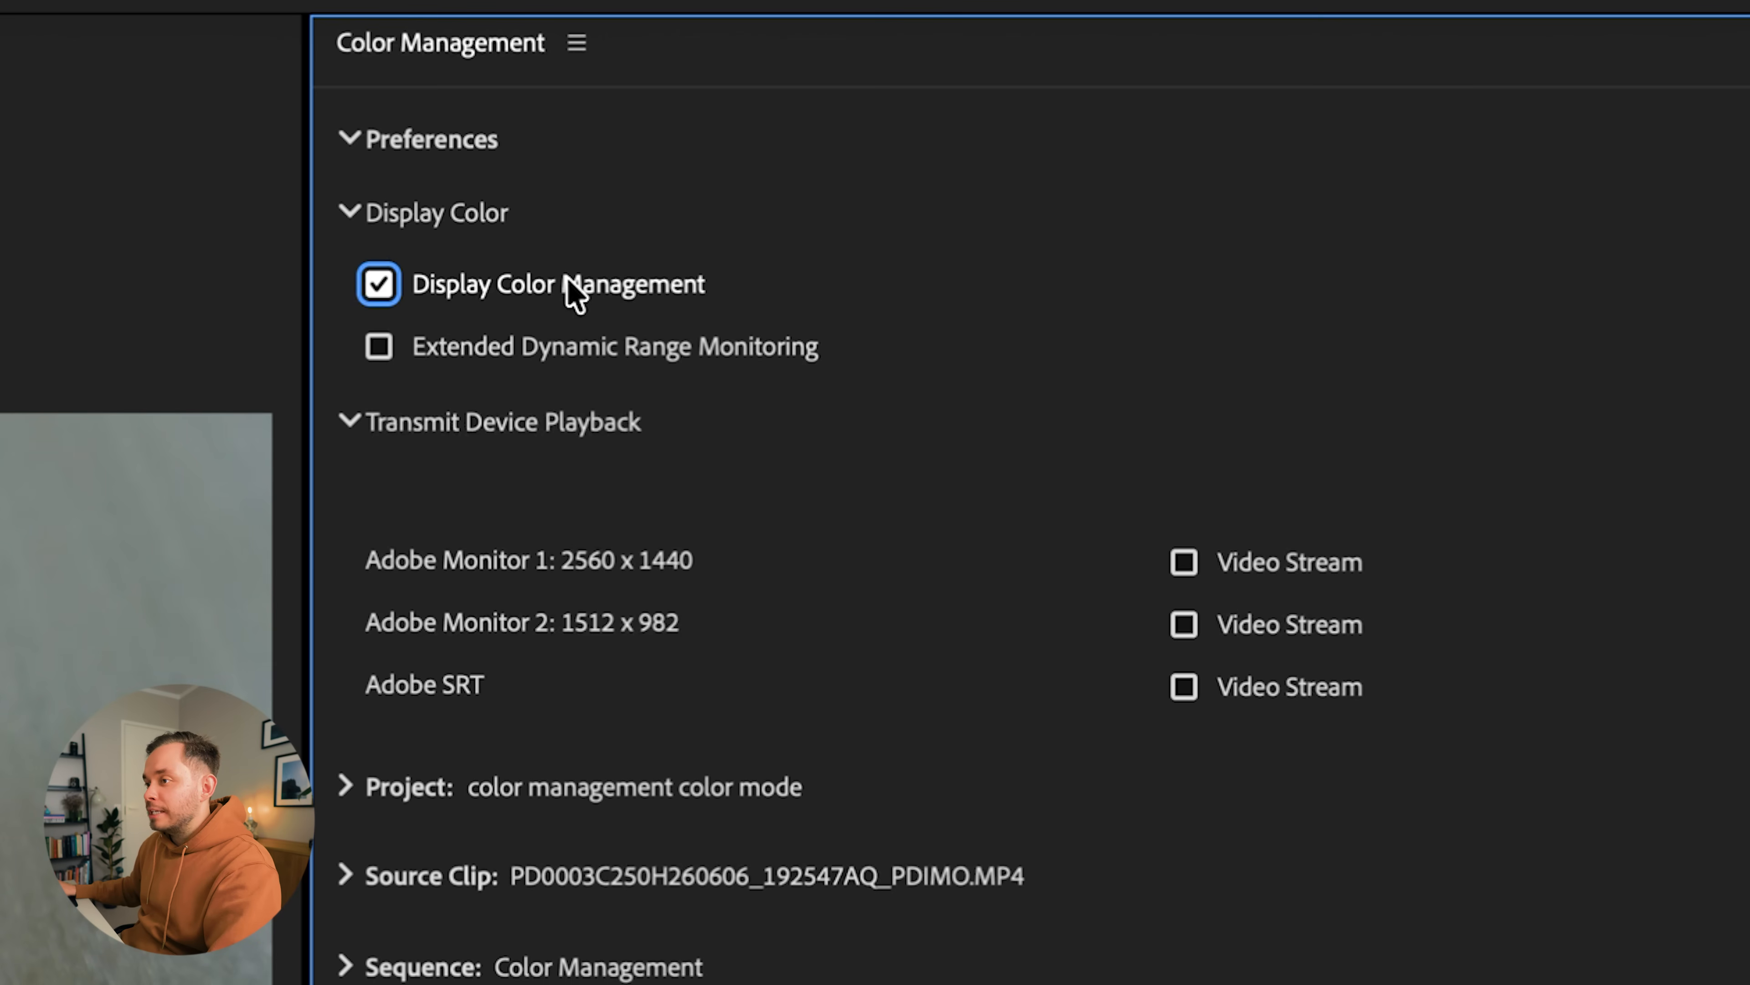
left_click(350, 141)
Step: Set the project's viewer gamma to 2.2 (Web)
left_click(346, 232)
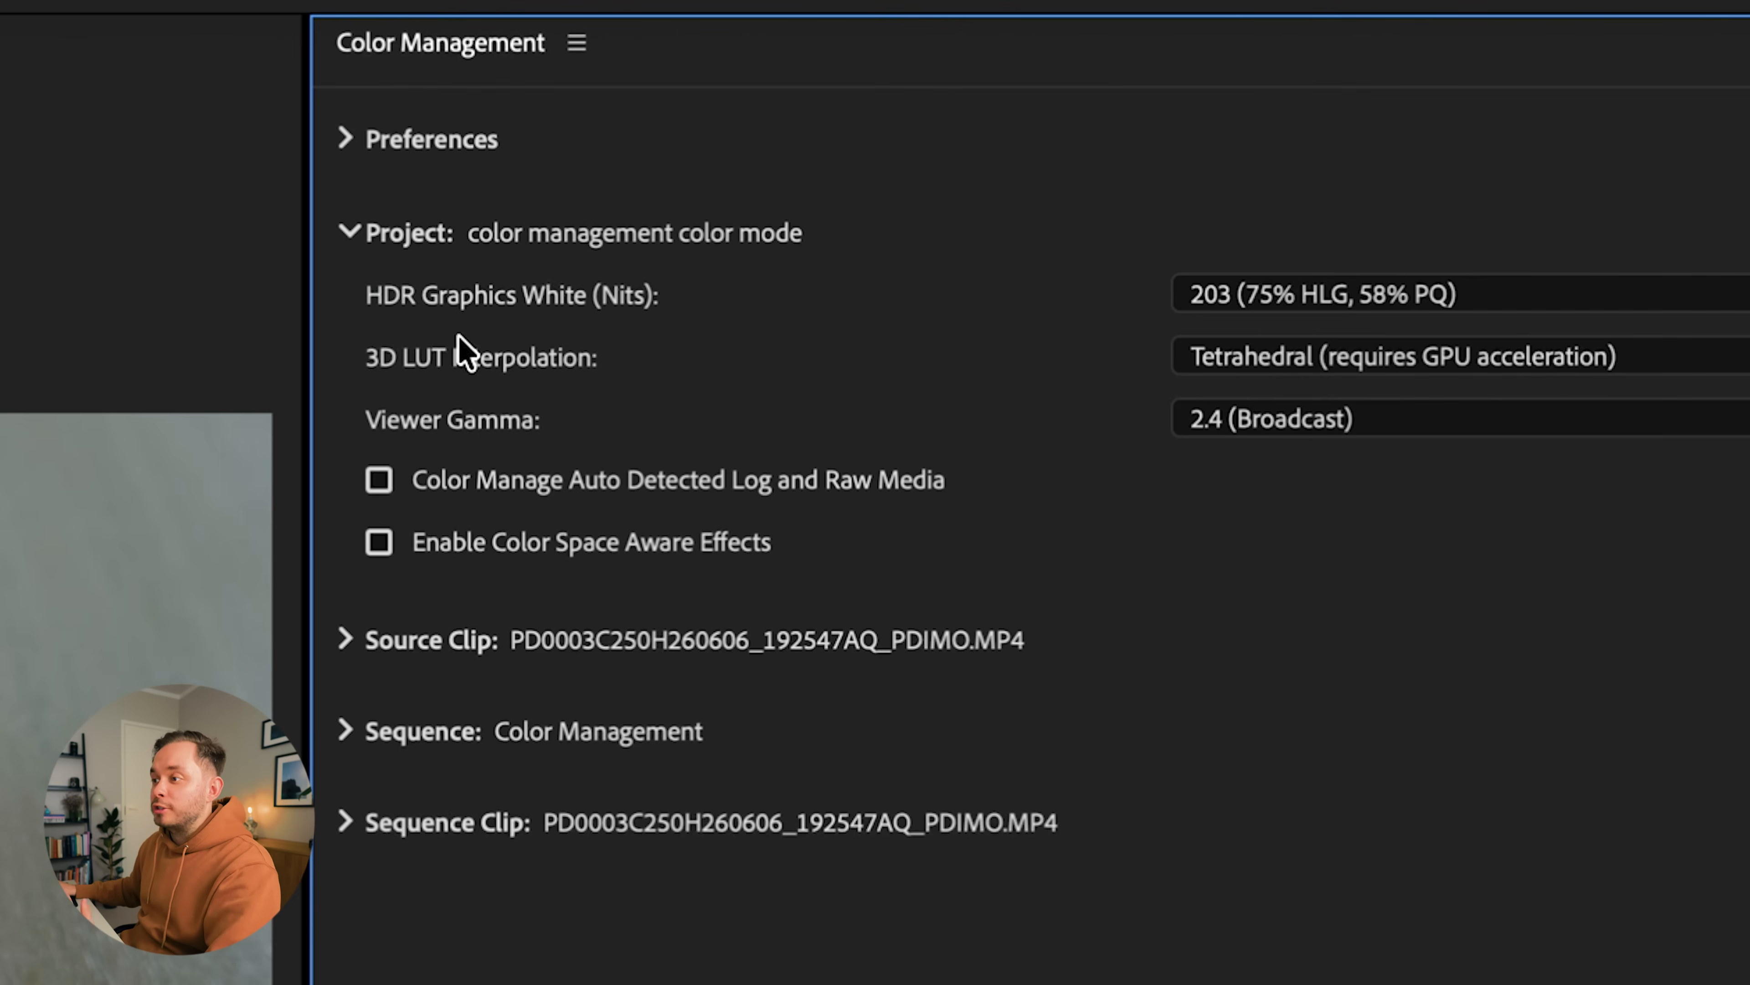
mouse_move(520, 428)
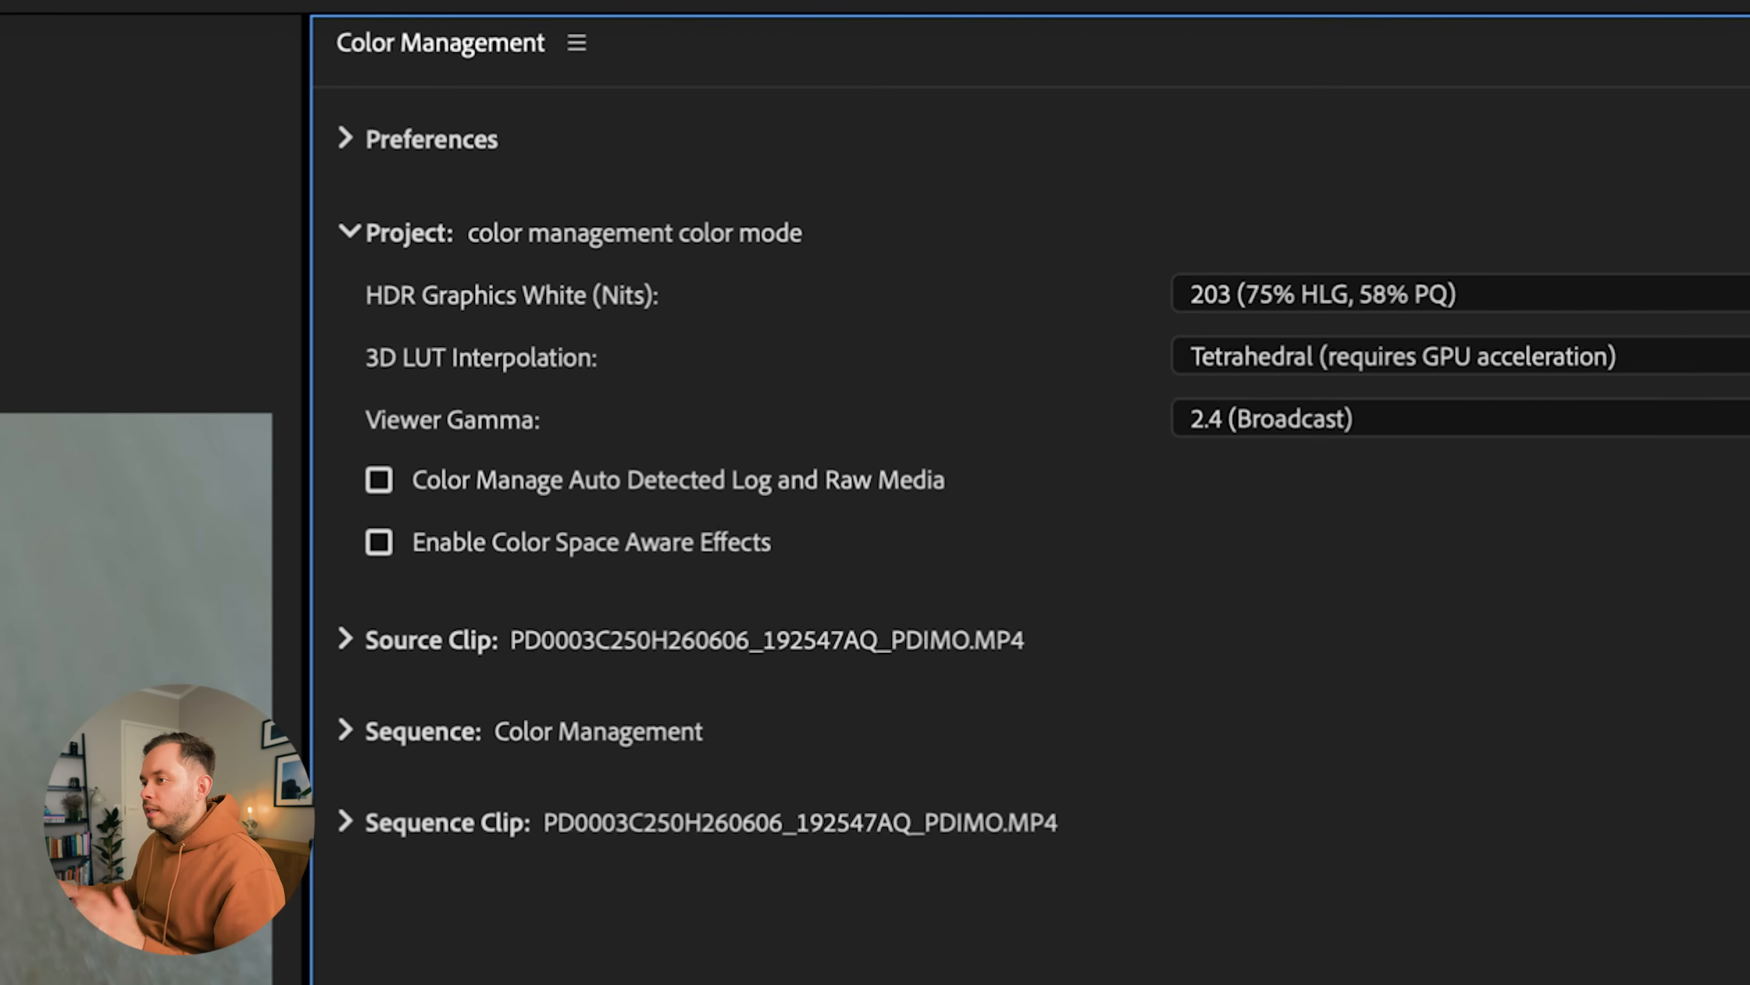
left_click(1495, 418)
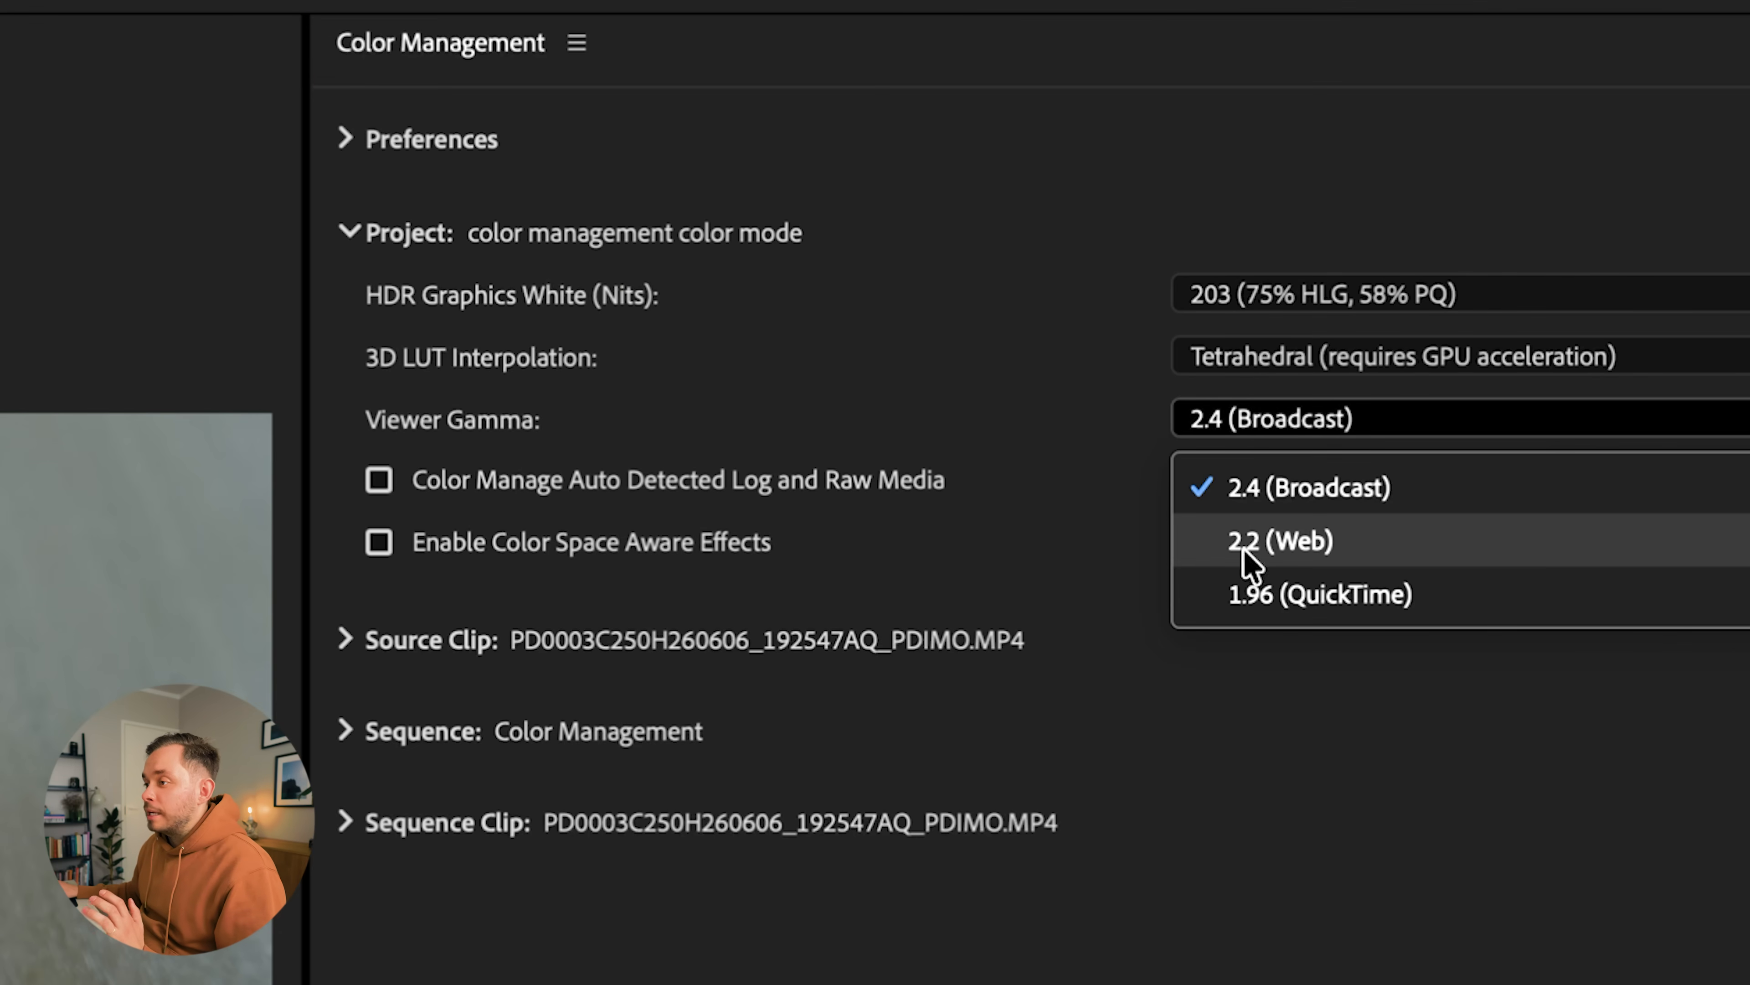
left_click(1417, 564)
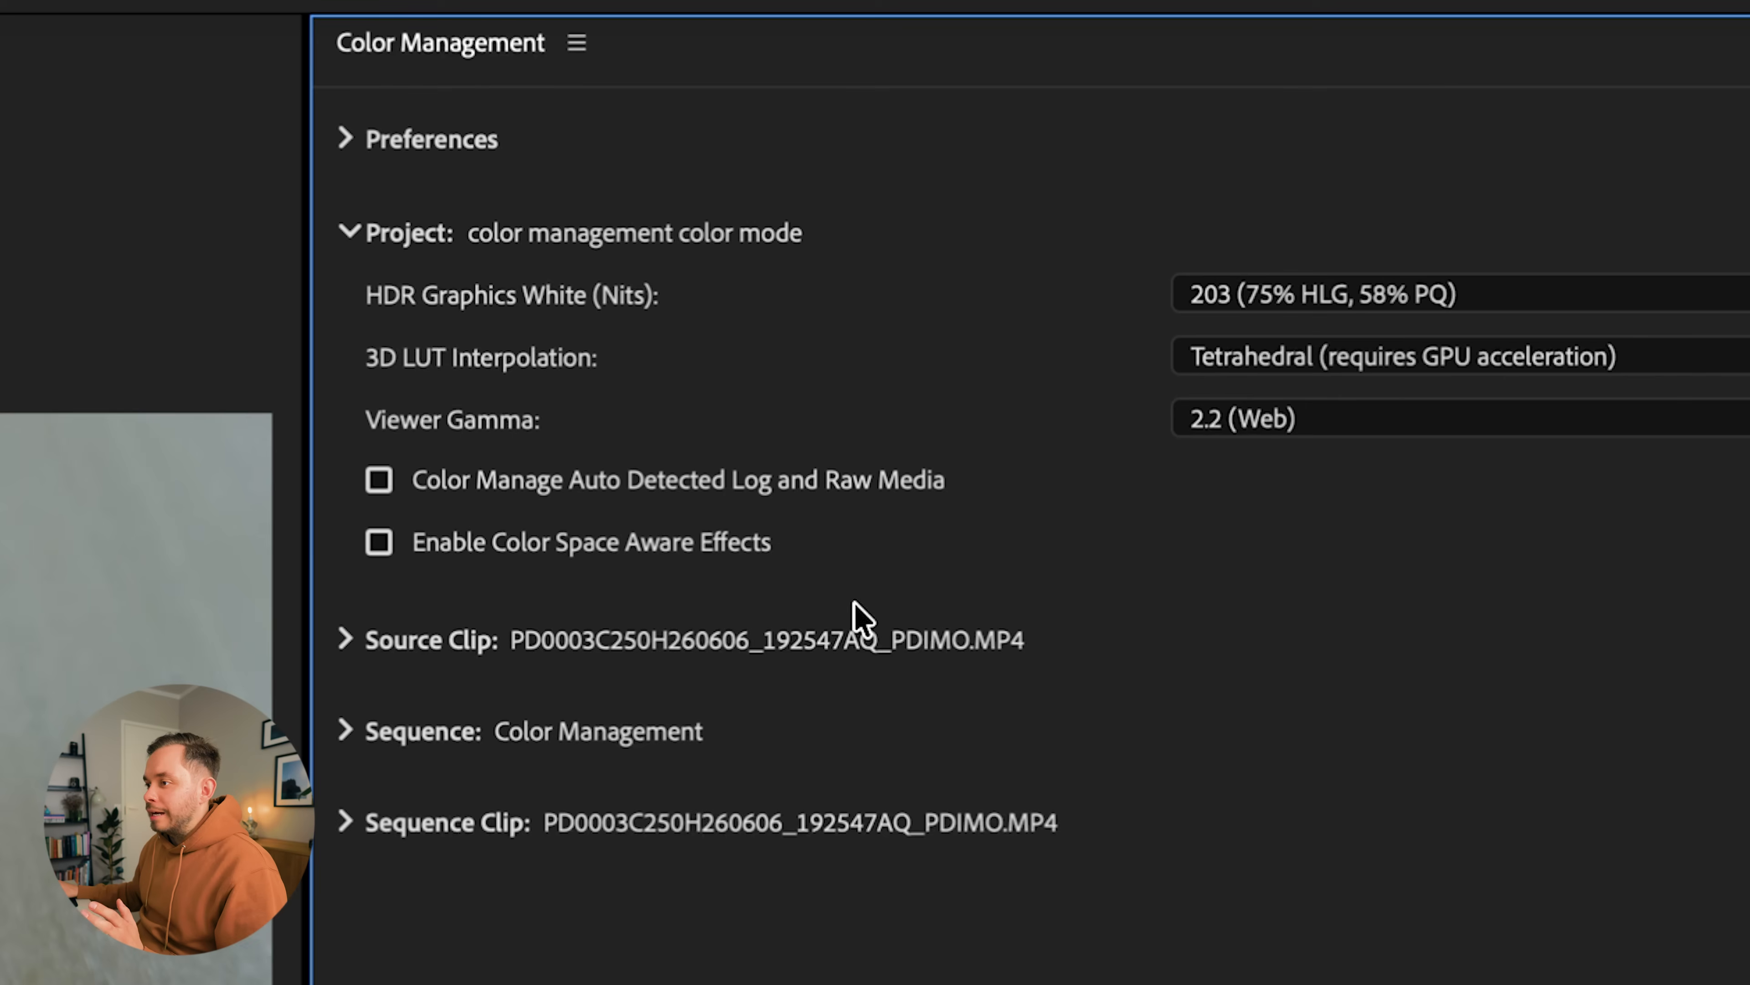
Step: Choose Rec. 709 as the sequence's output color space and Wide Gamut (Tone Mapped) as its color setup
left_click(347, 641)
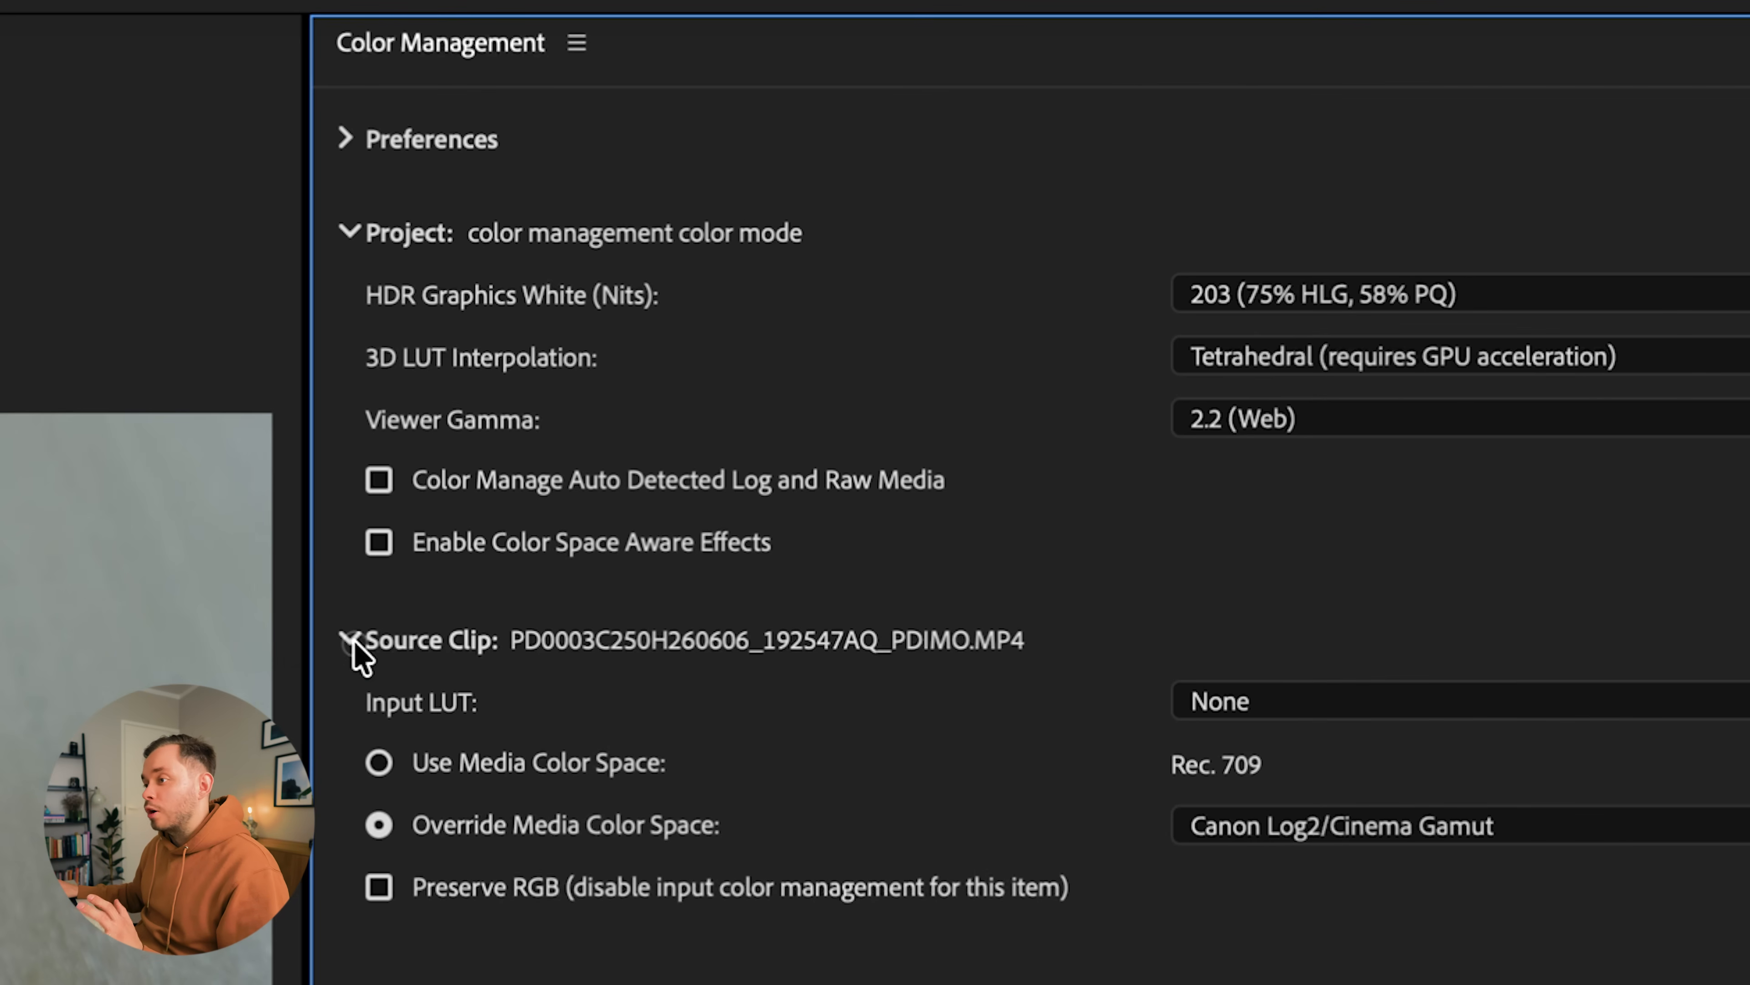
left_click(351, 642)
left_click(349, 557)
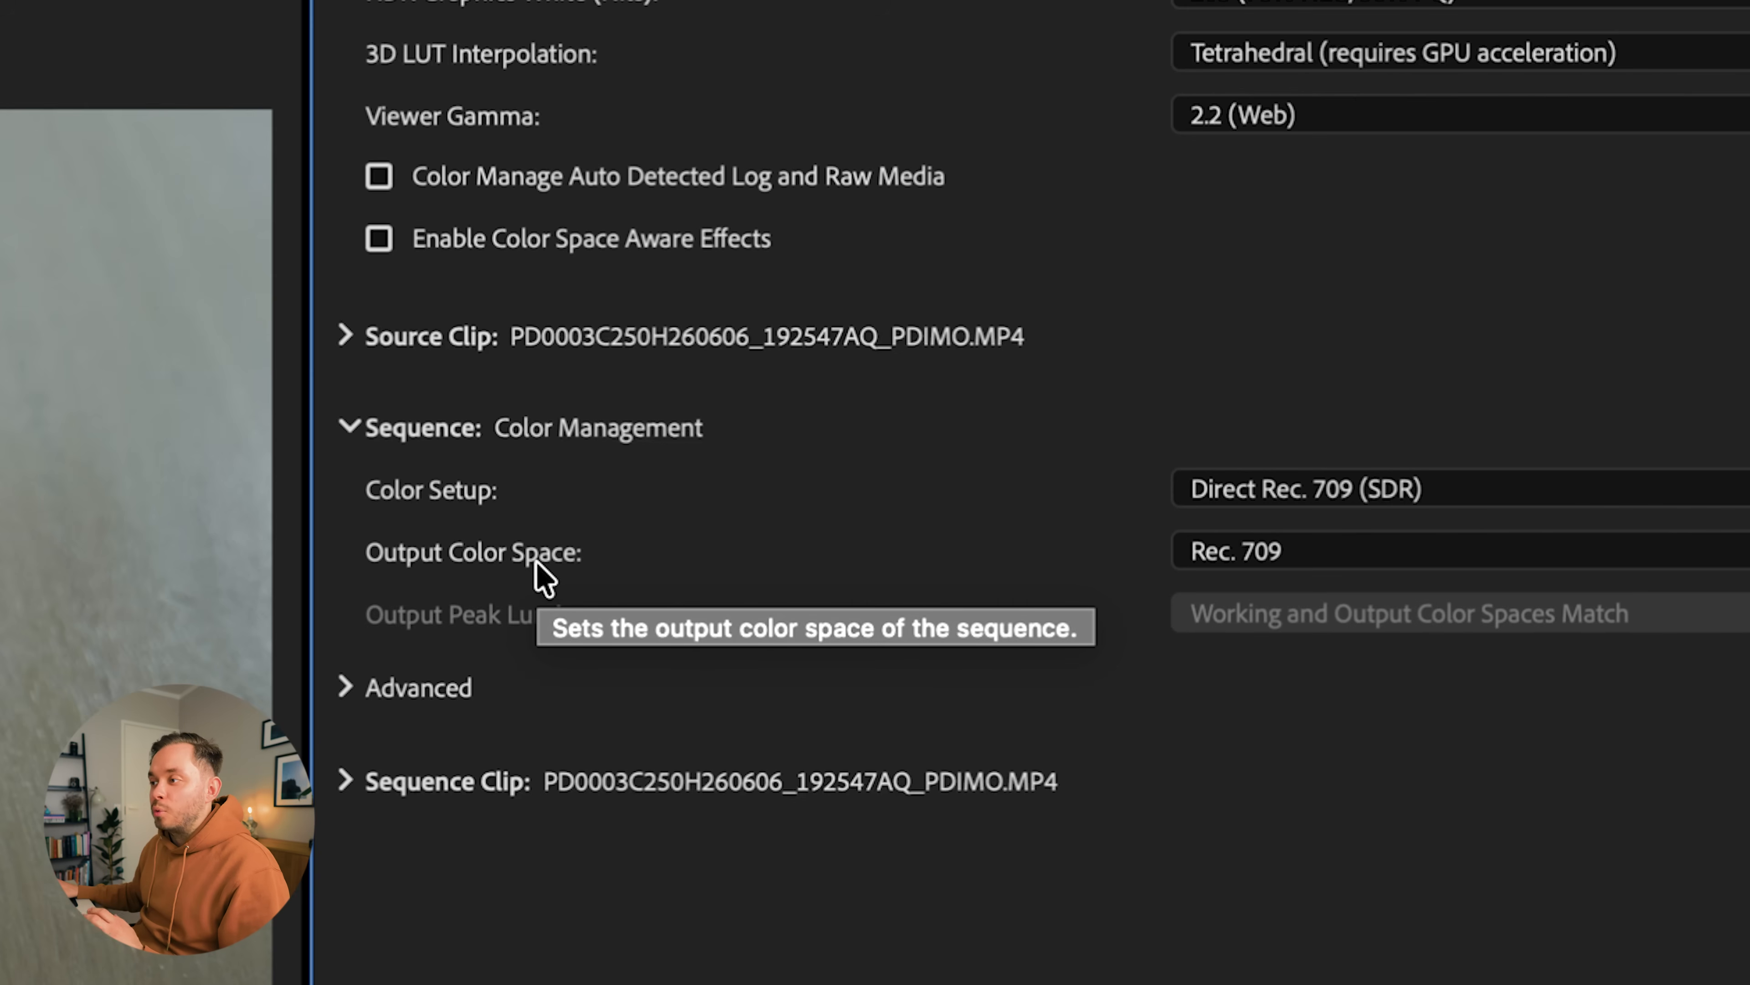
left_click(1397, 564)
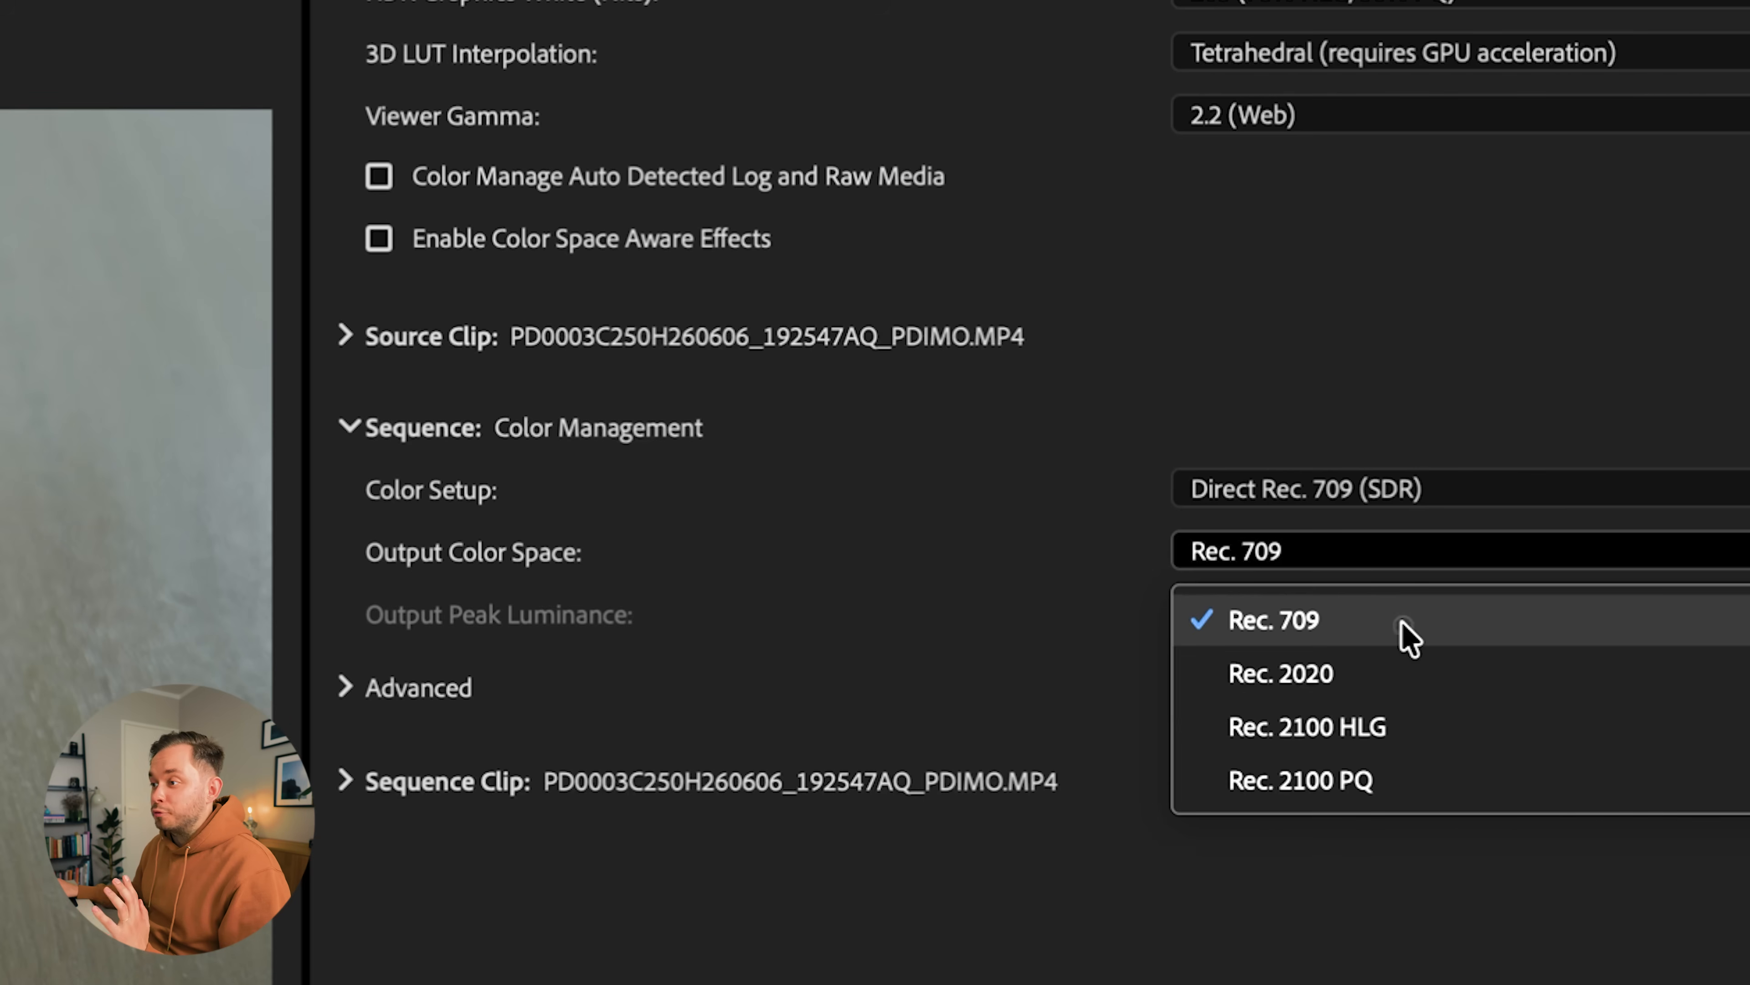
left_click(1403, 625)
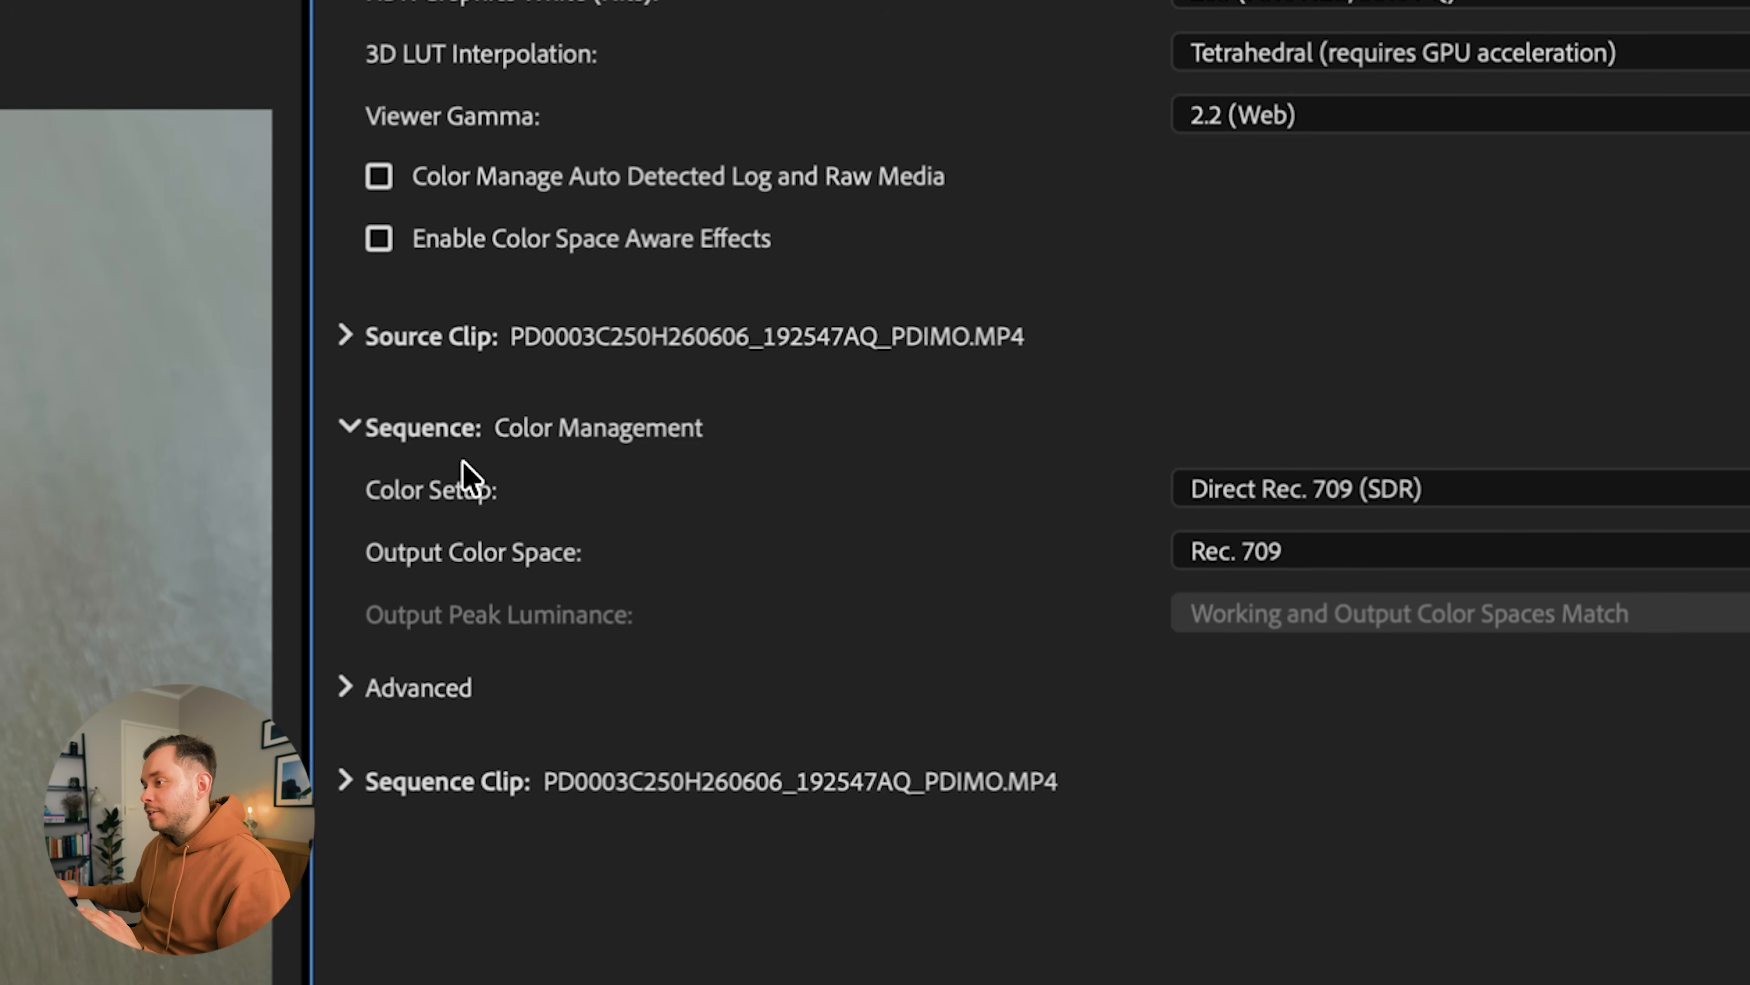
left_click(1735, 485)
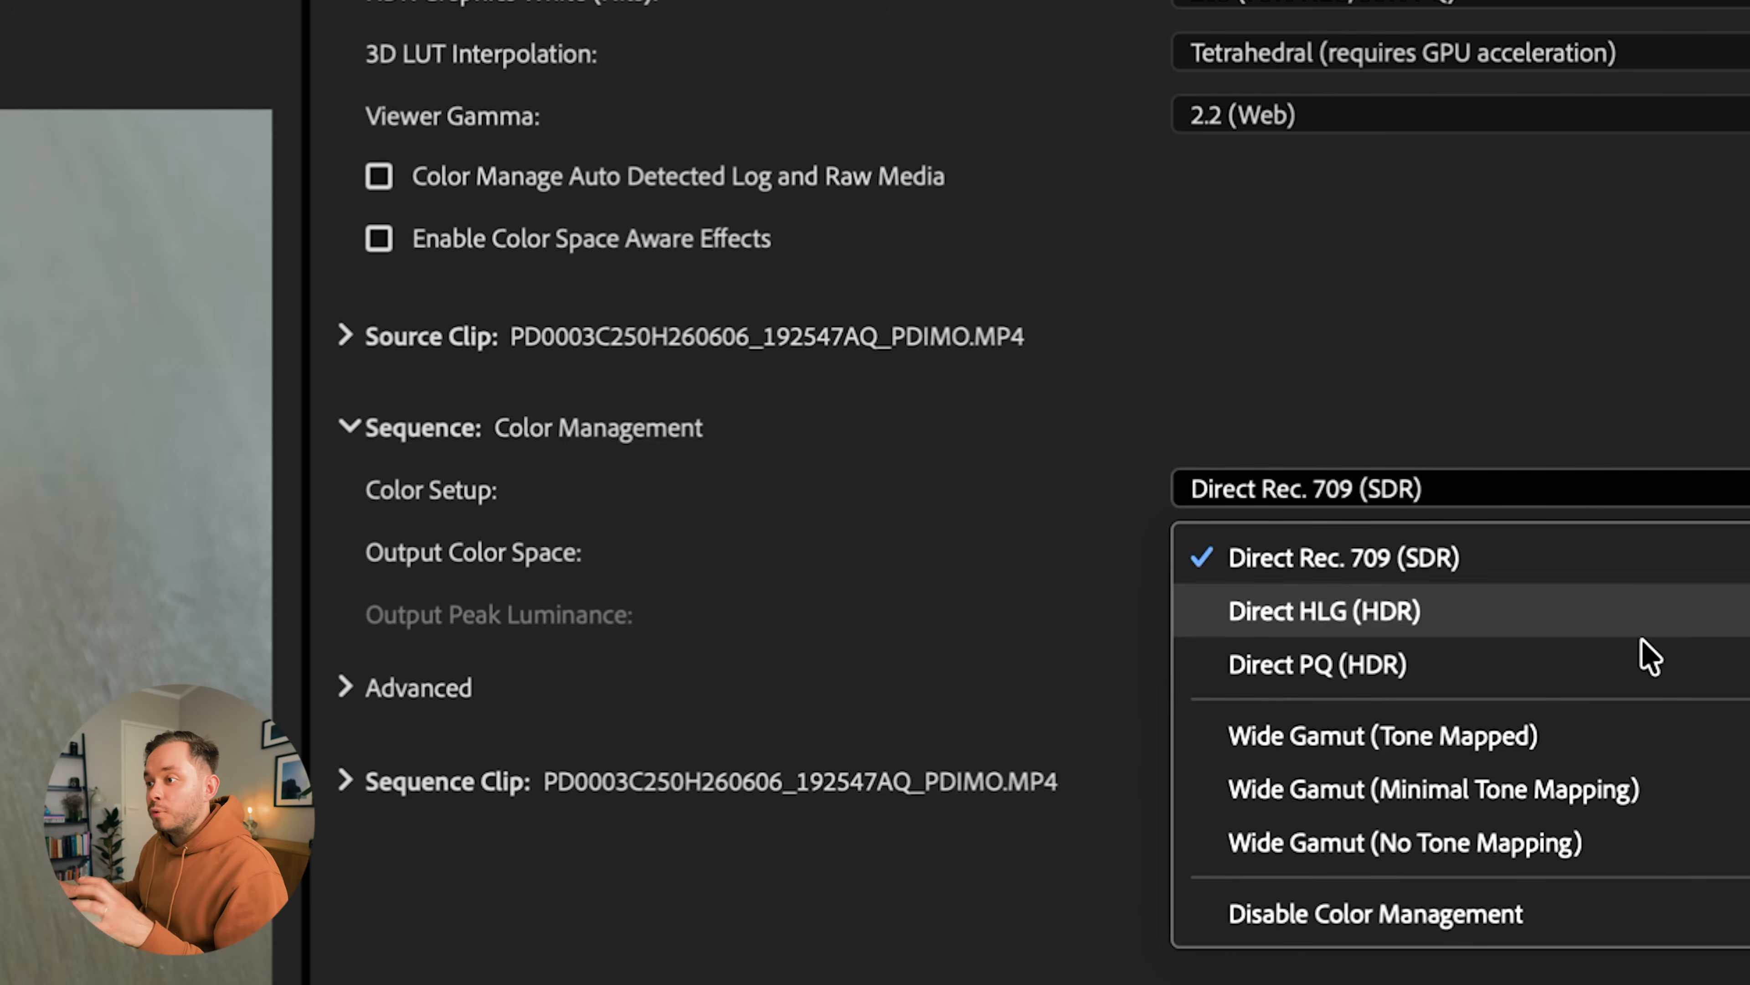
left_click(1697, 731)
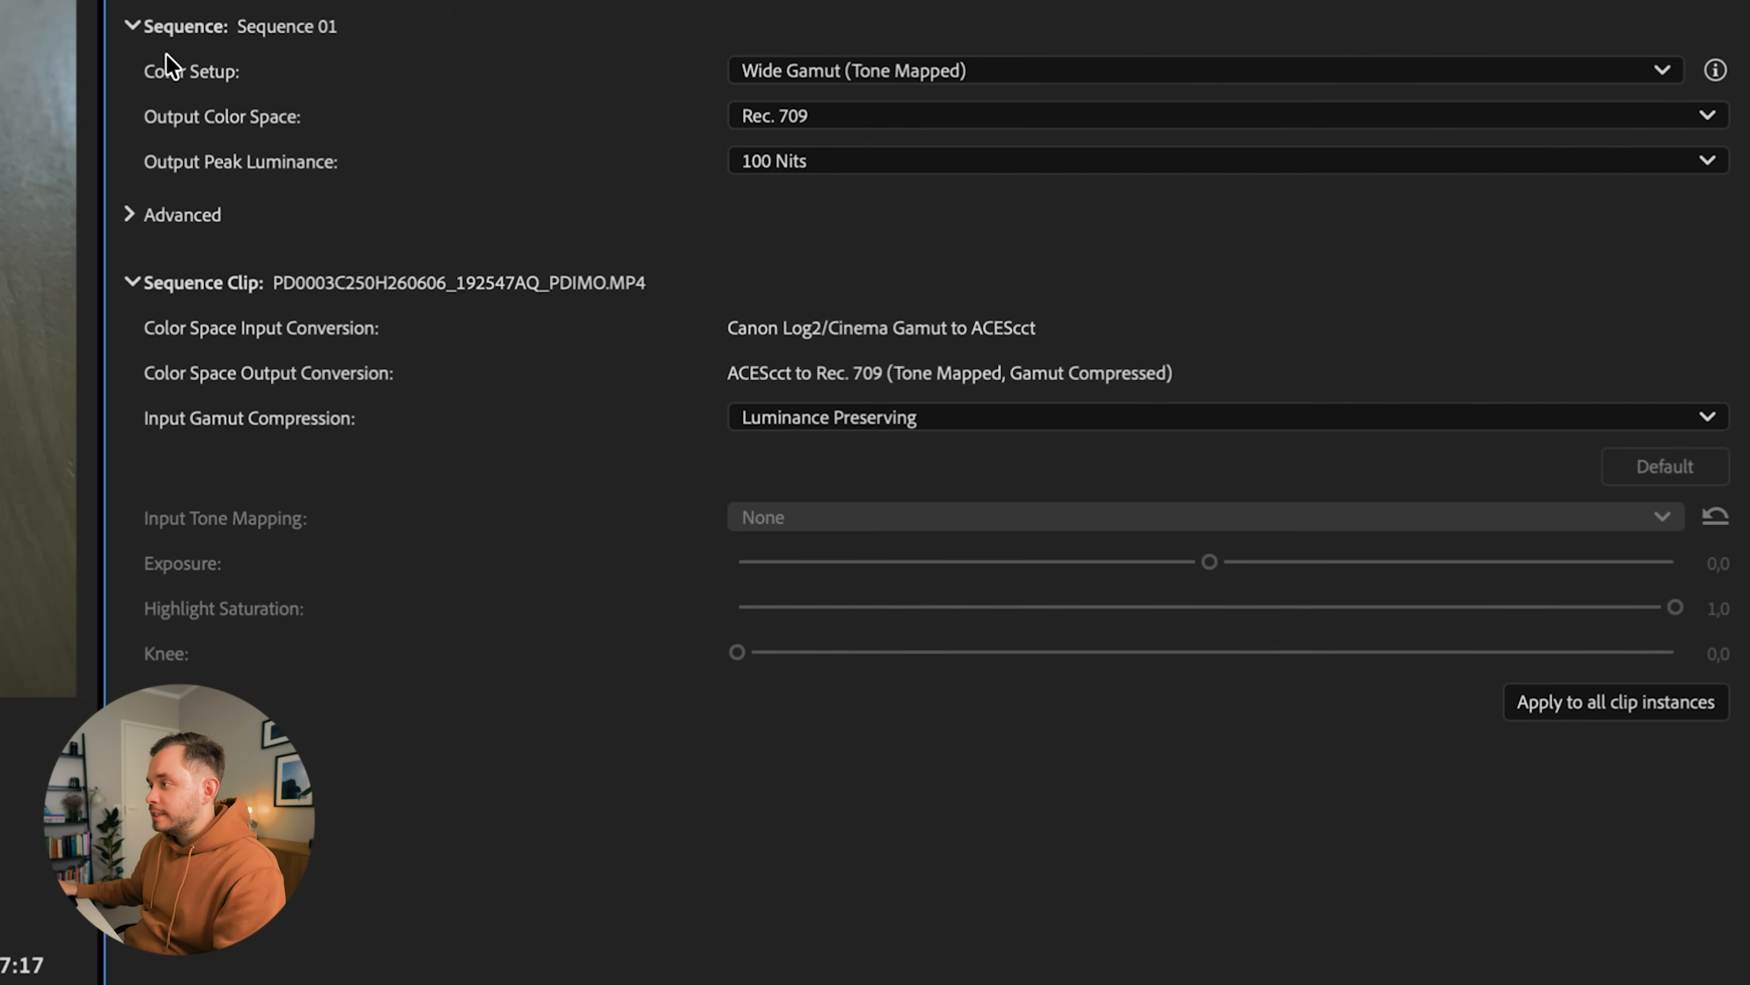
Step: Expand the advanced color settings of Sequence 01 and examine the working color space, tone mapping and gamut compression options
left_click(131, 213)
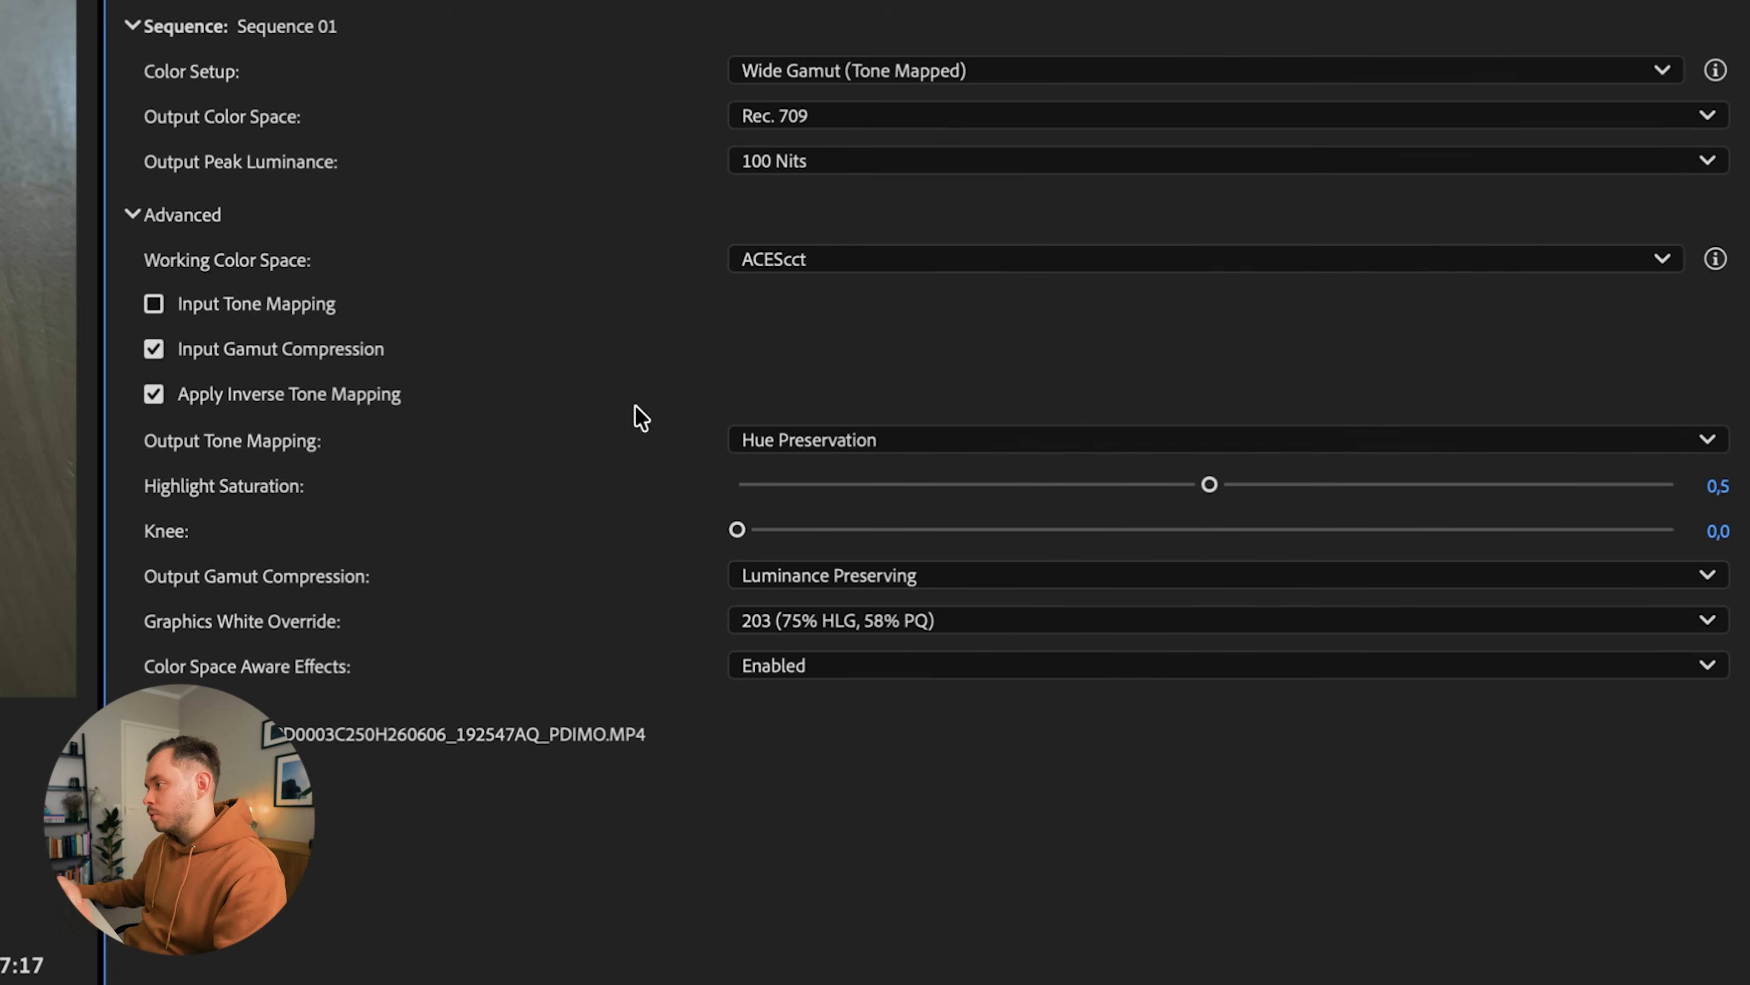
left_click(132, 210)
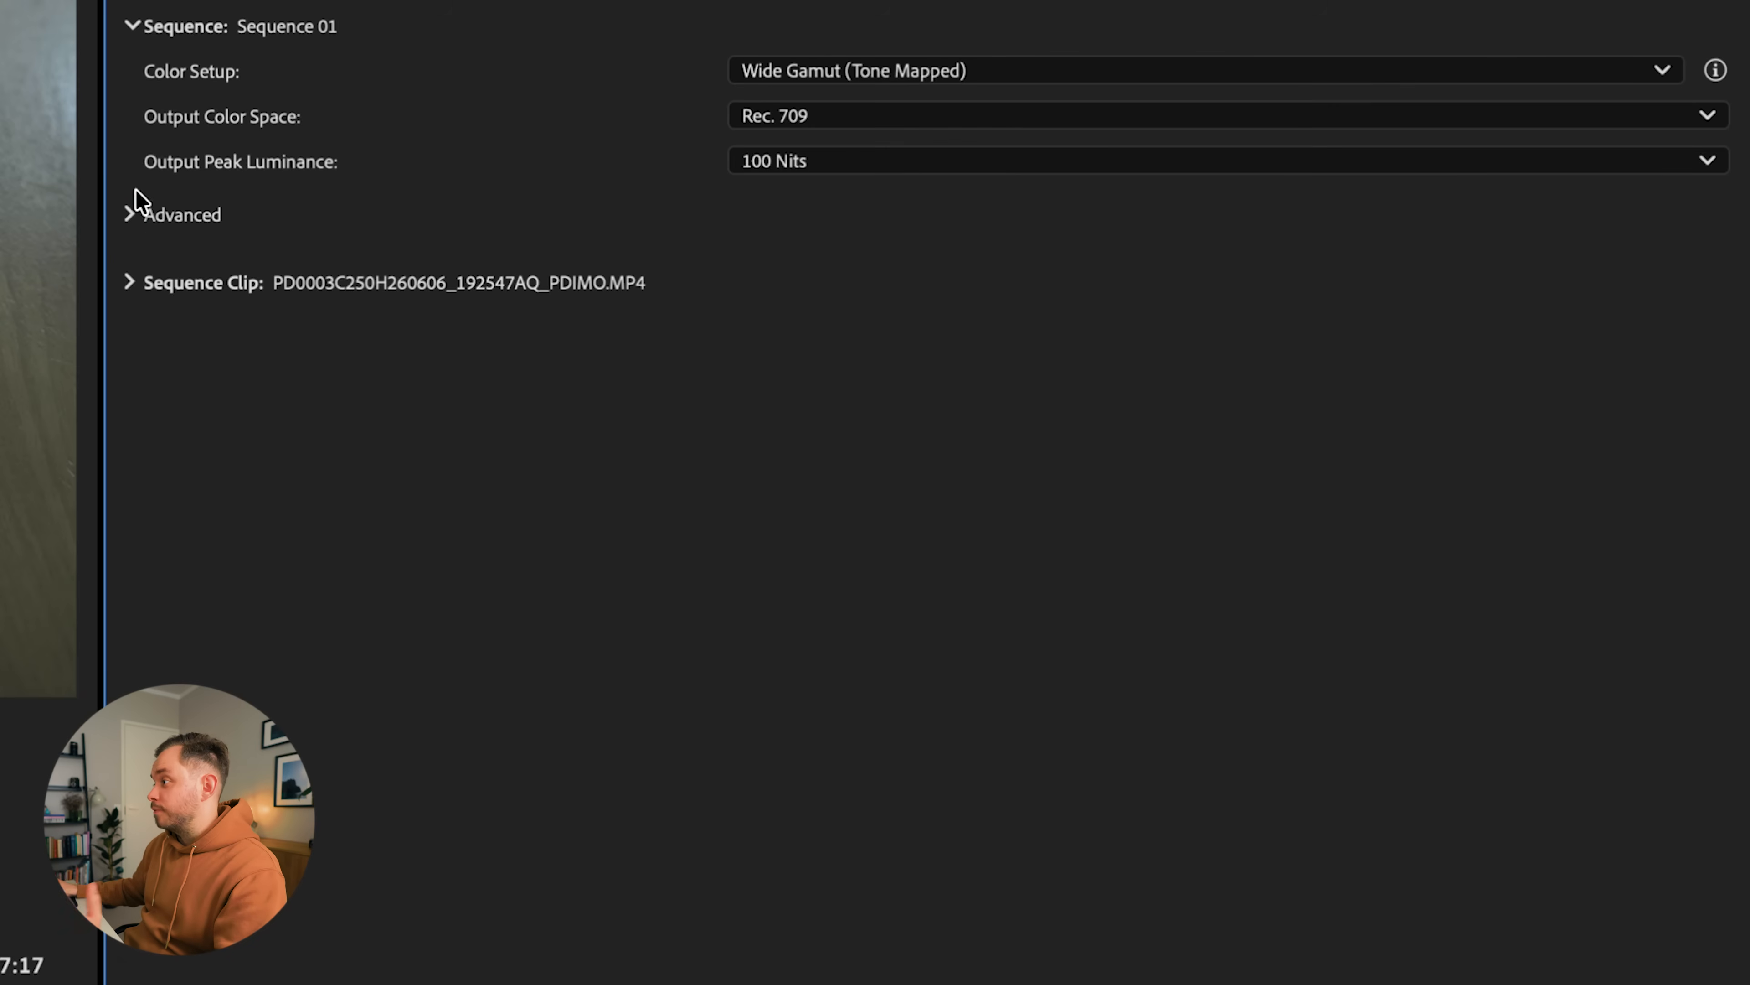
left_click(133, 213)
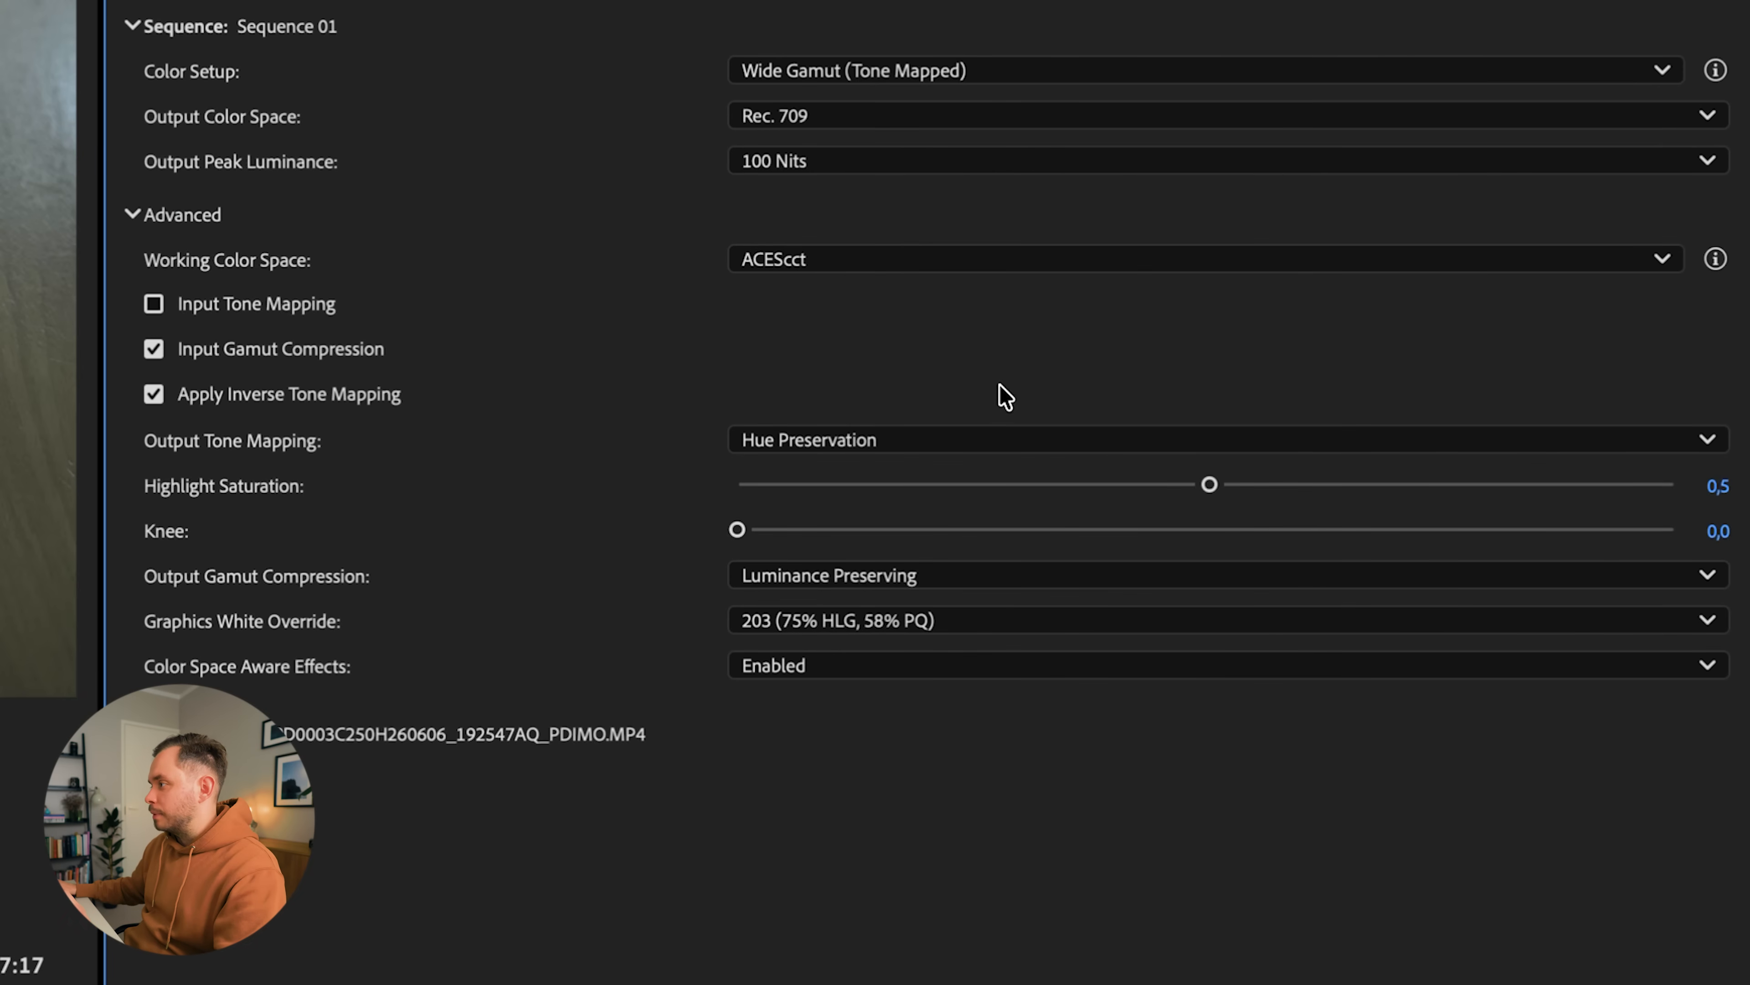
Step: Switch the sequence's color setup to Direct Rec. 709 (SDR) to compare the advanced settings, and return it to Wide Gamut (Tone Mapped)
left_click(1329, 71)
left_click(1314, 121)
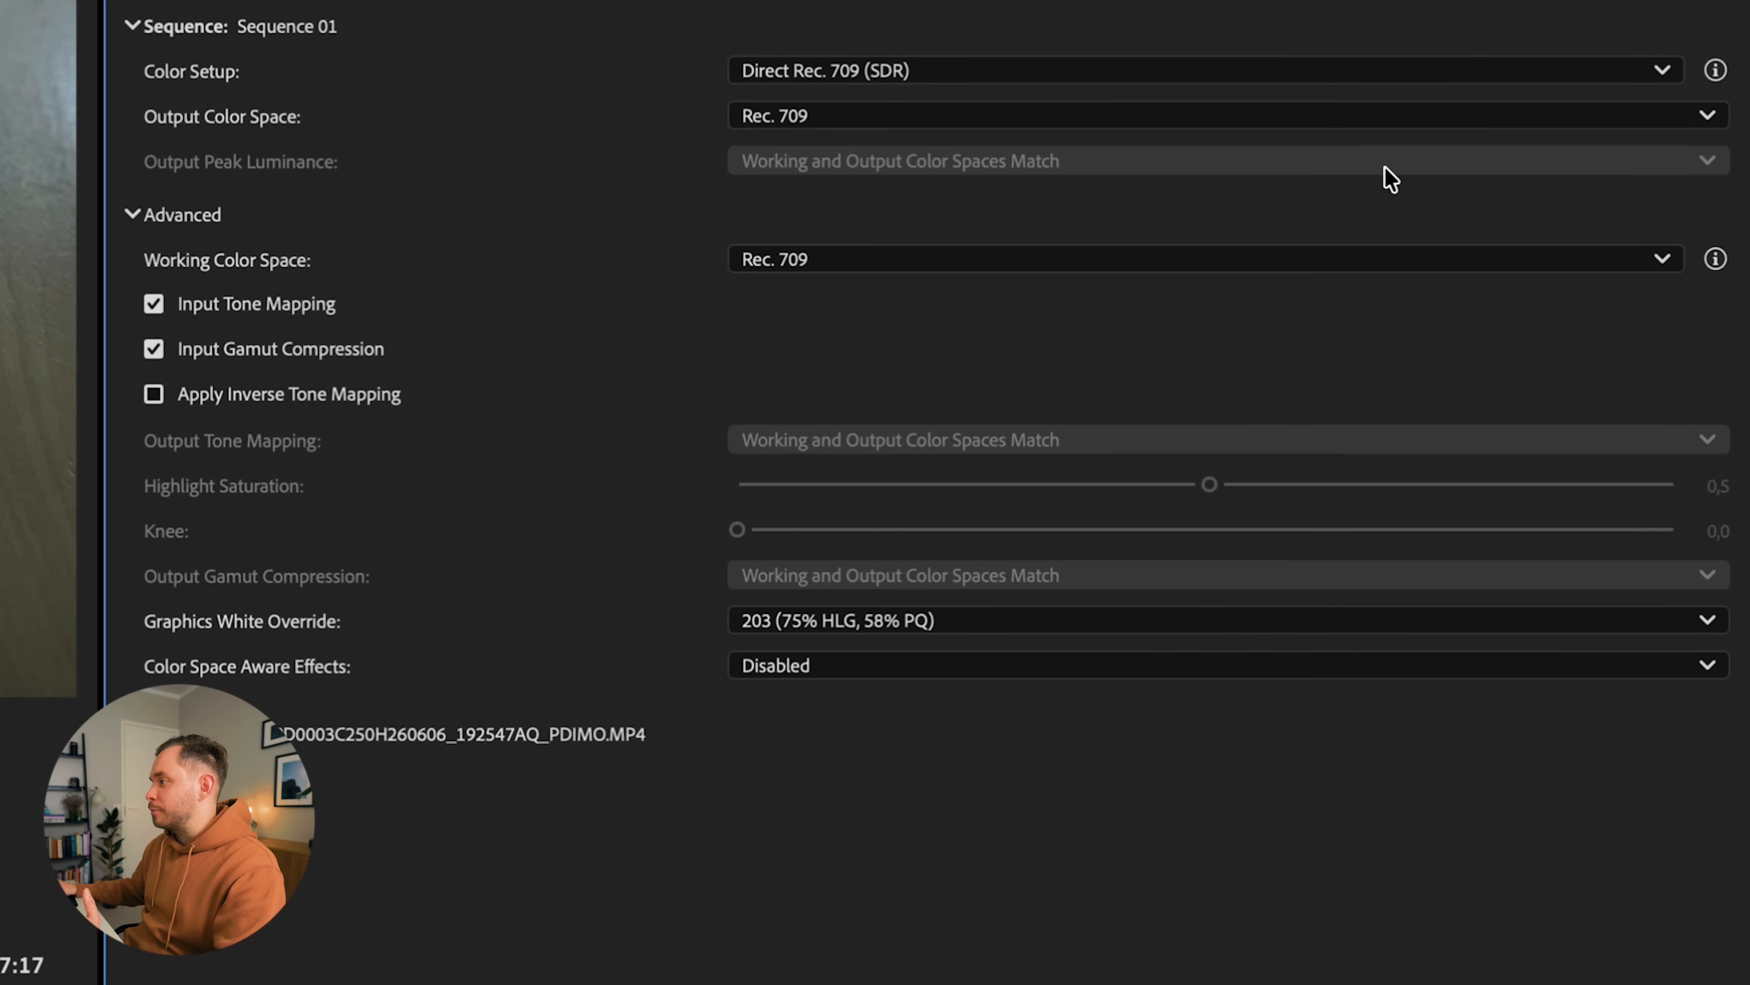
left_click(1353, 72)
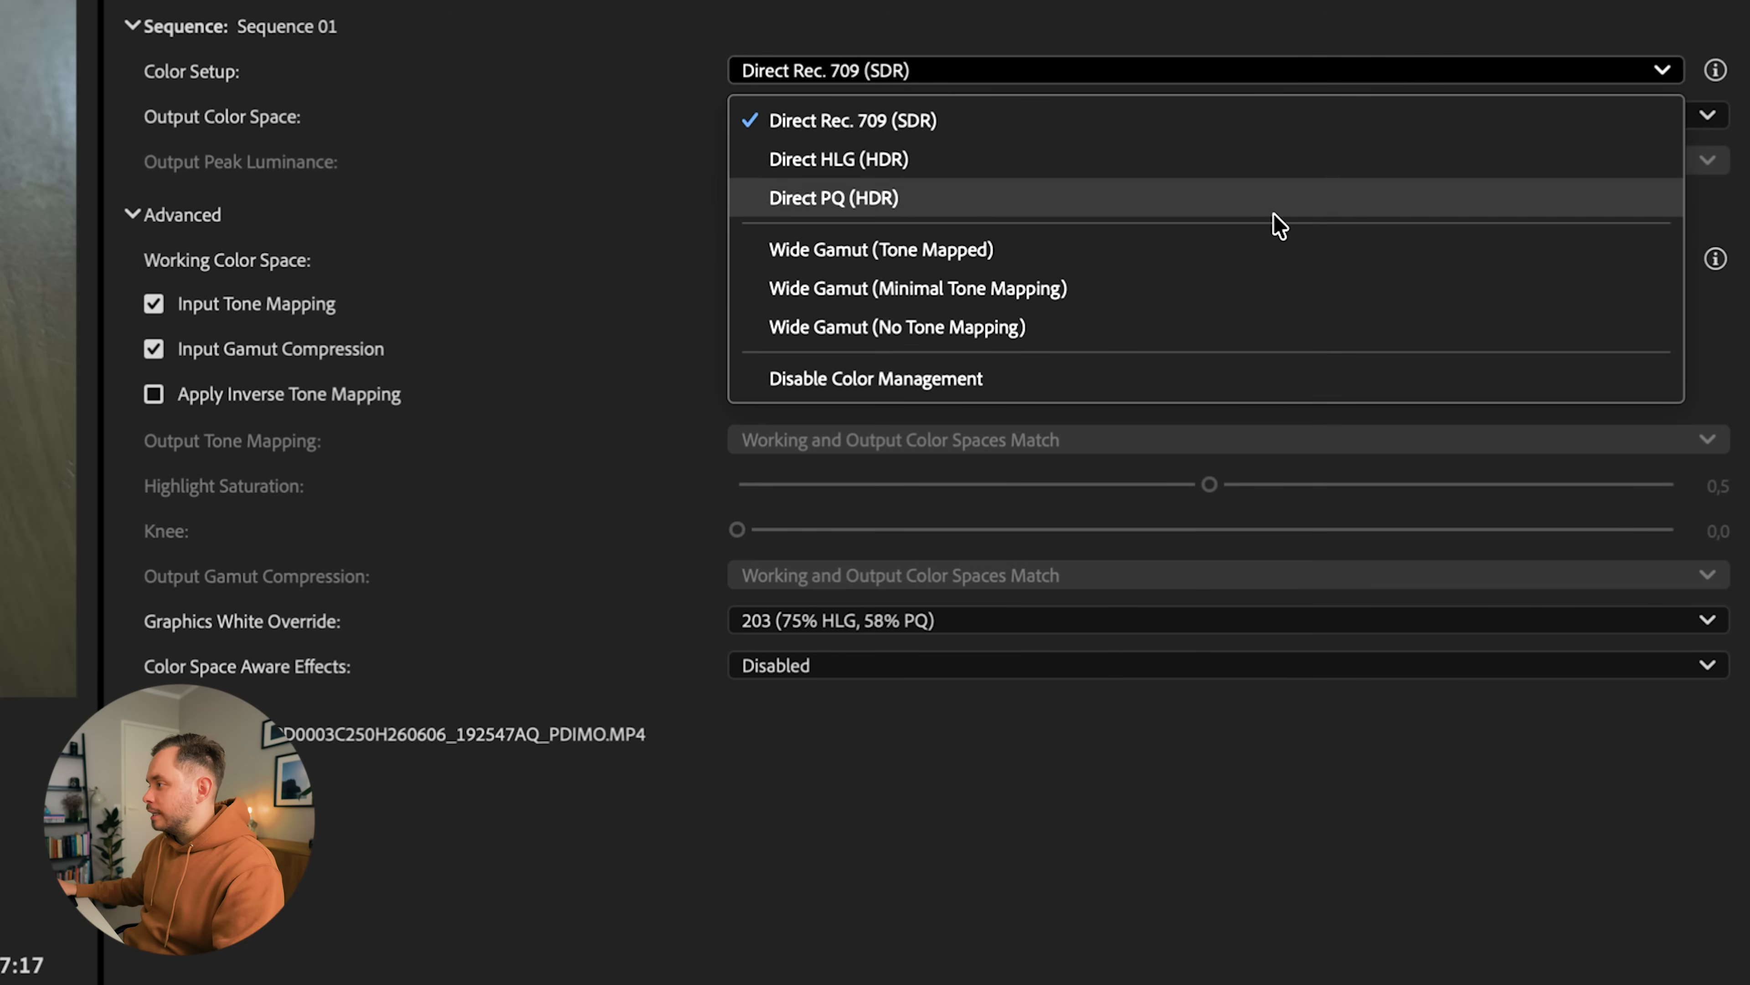
left_click(1266, 251)
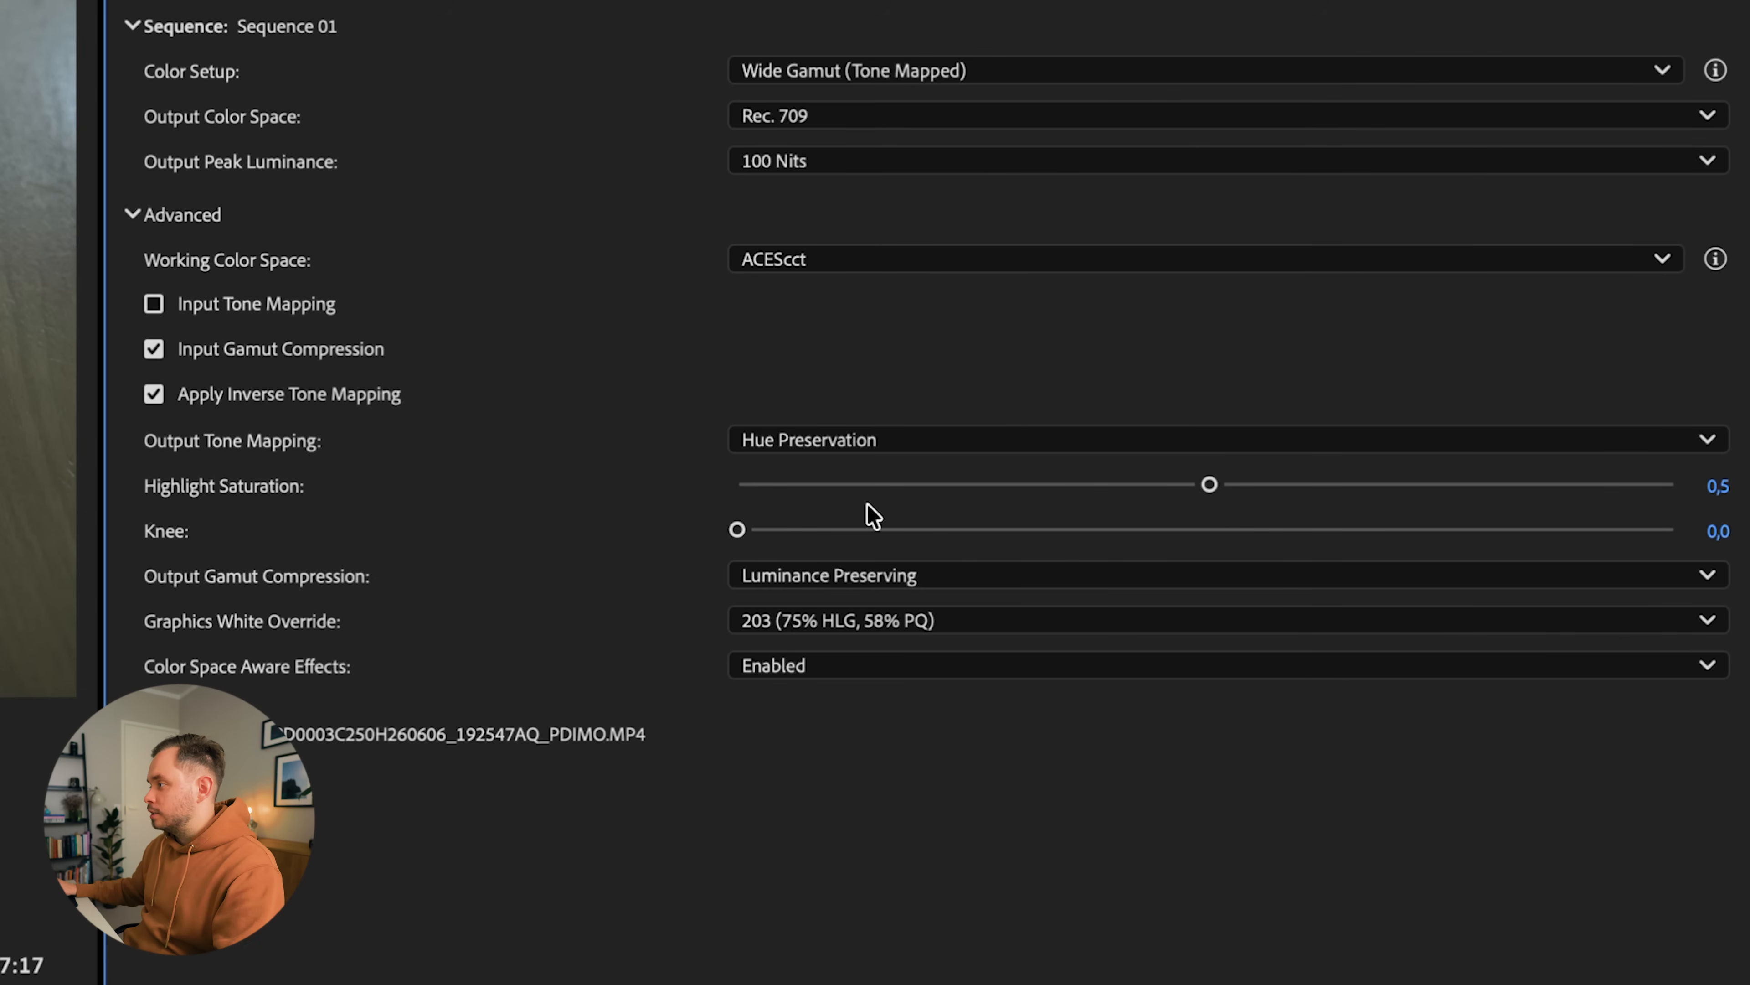
Step: View the sequence's working color space choices and the sequence clip's color conversion settings, and collapse the sequence clip section
left_click(1368, 269)
left_click(1370, 269)
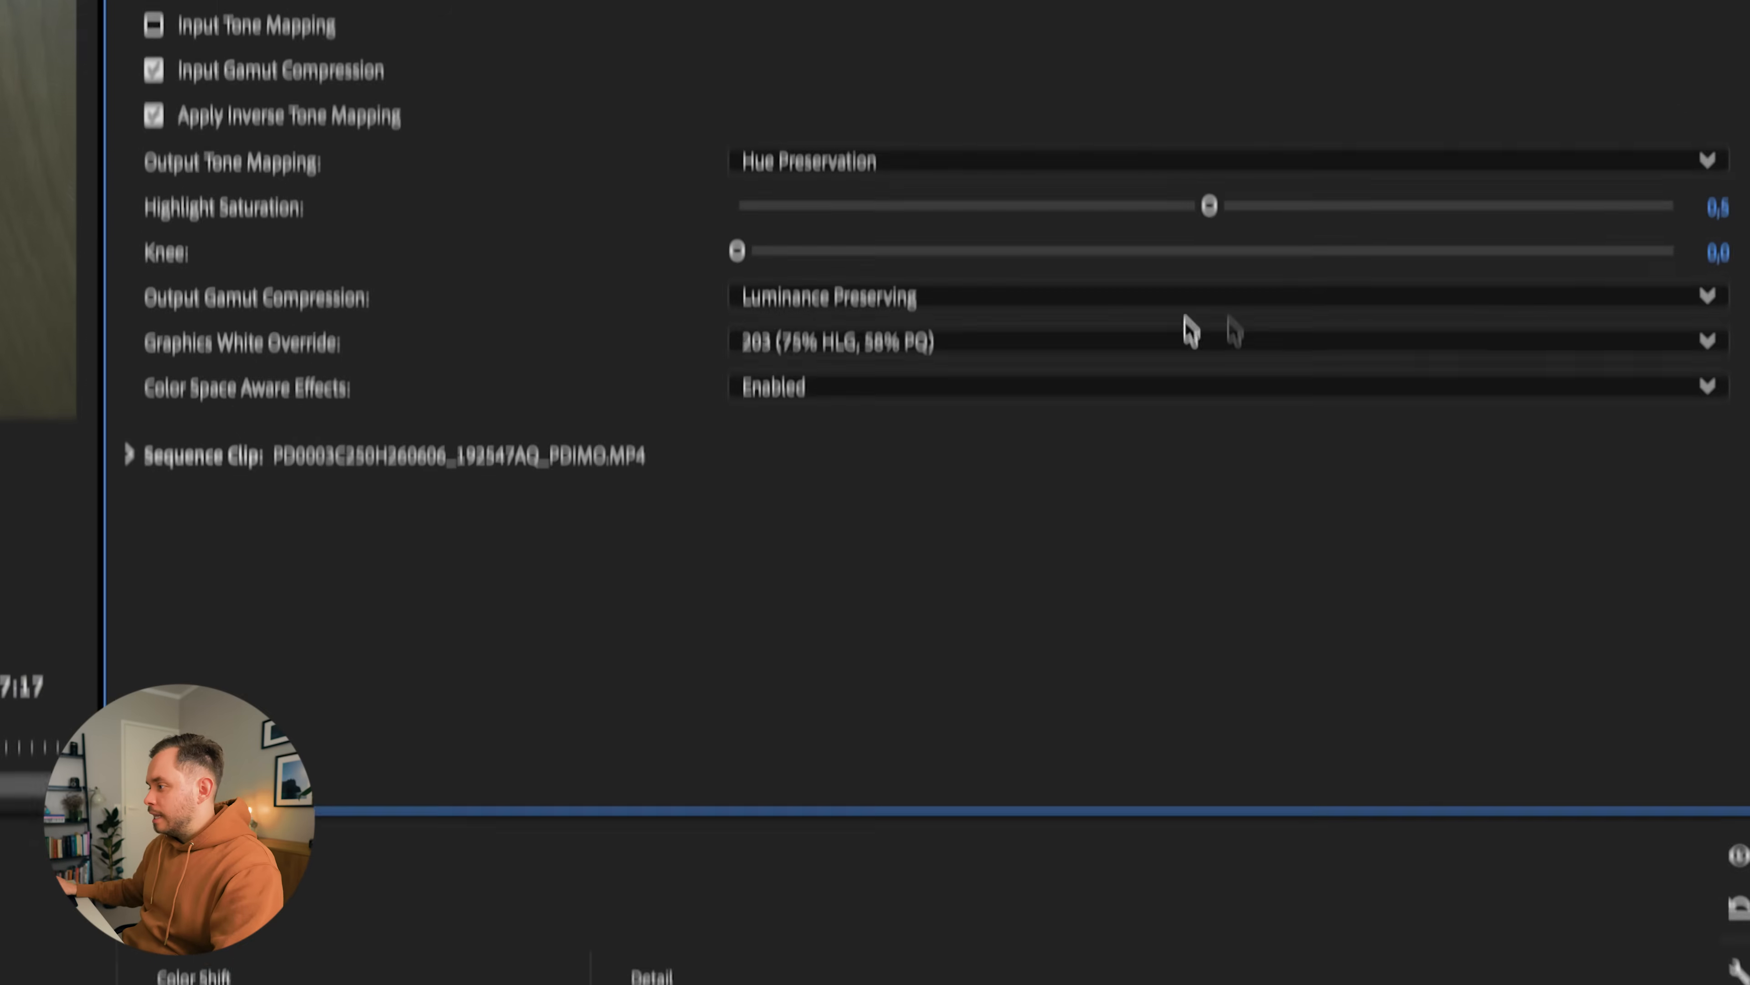
left_click(129, 734)
scroll(420, 491, "down", 2)
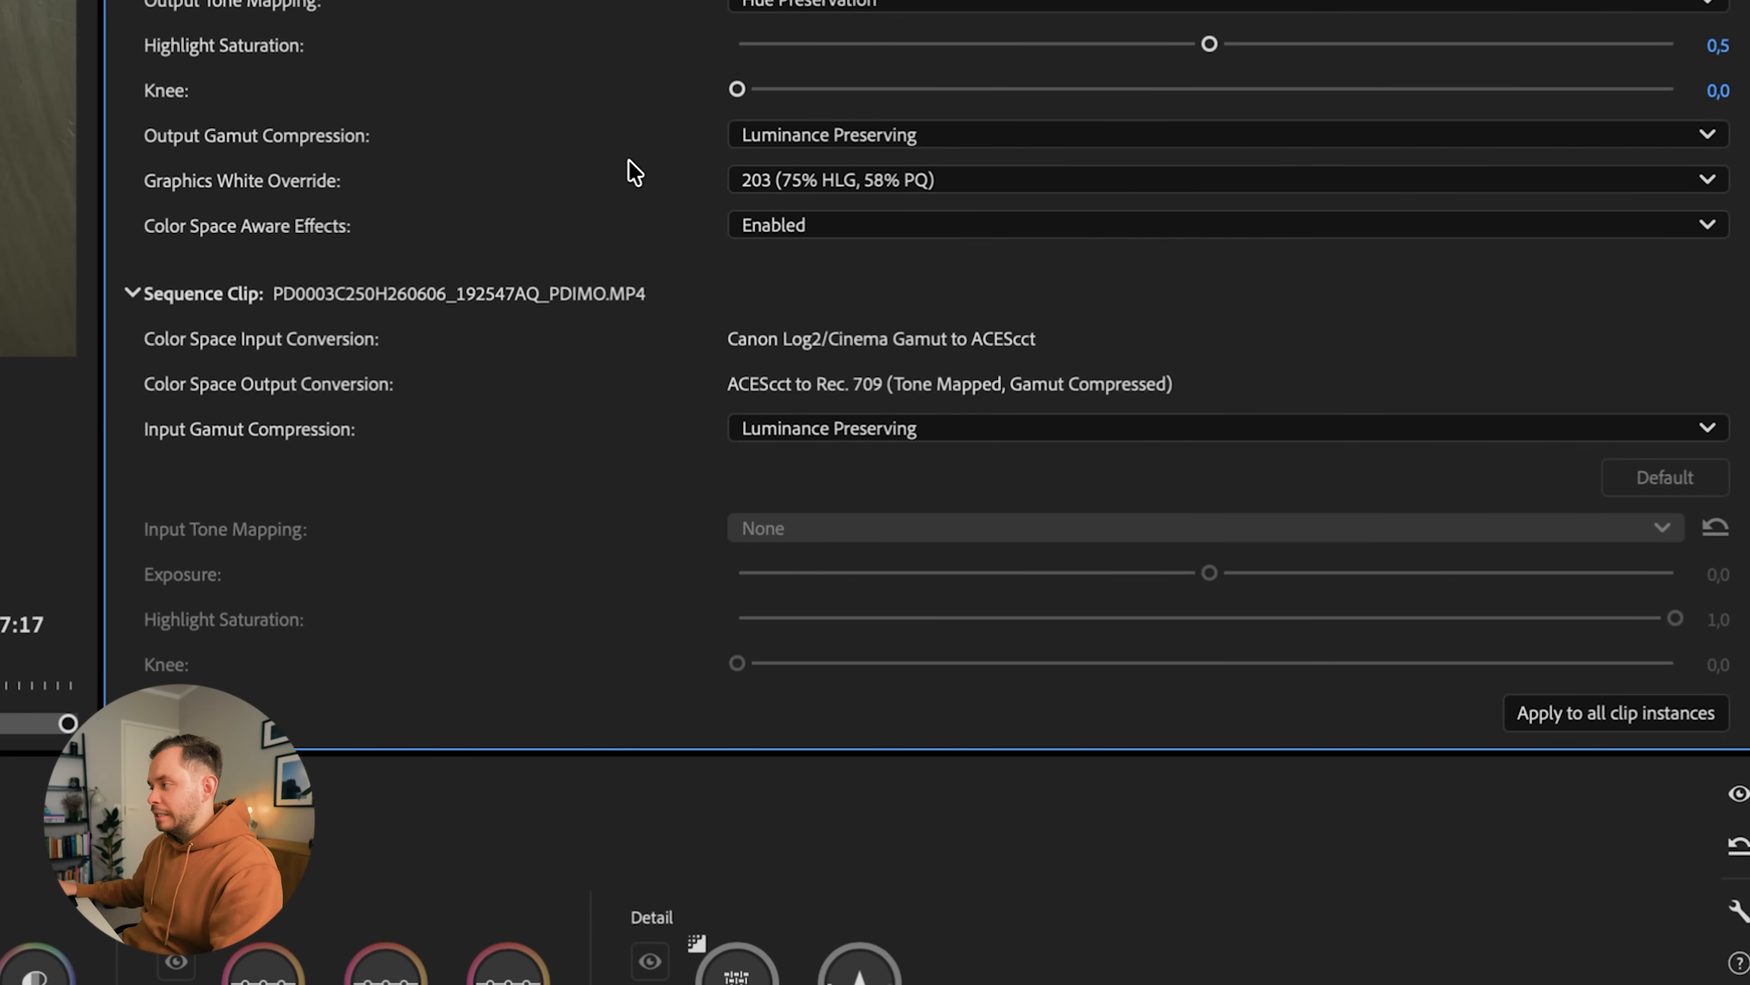
left_click(132, 295)
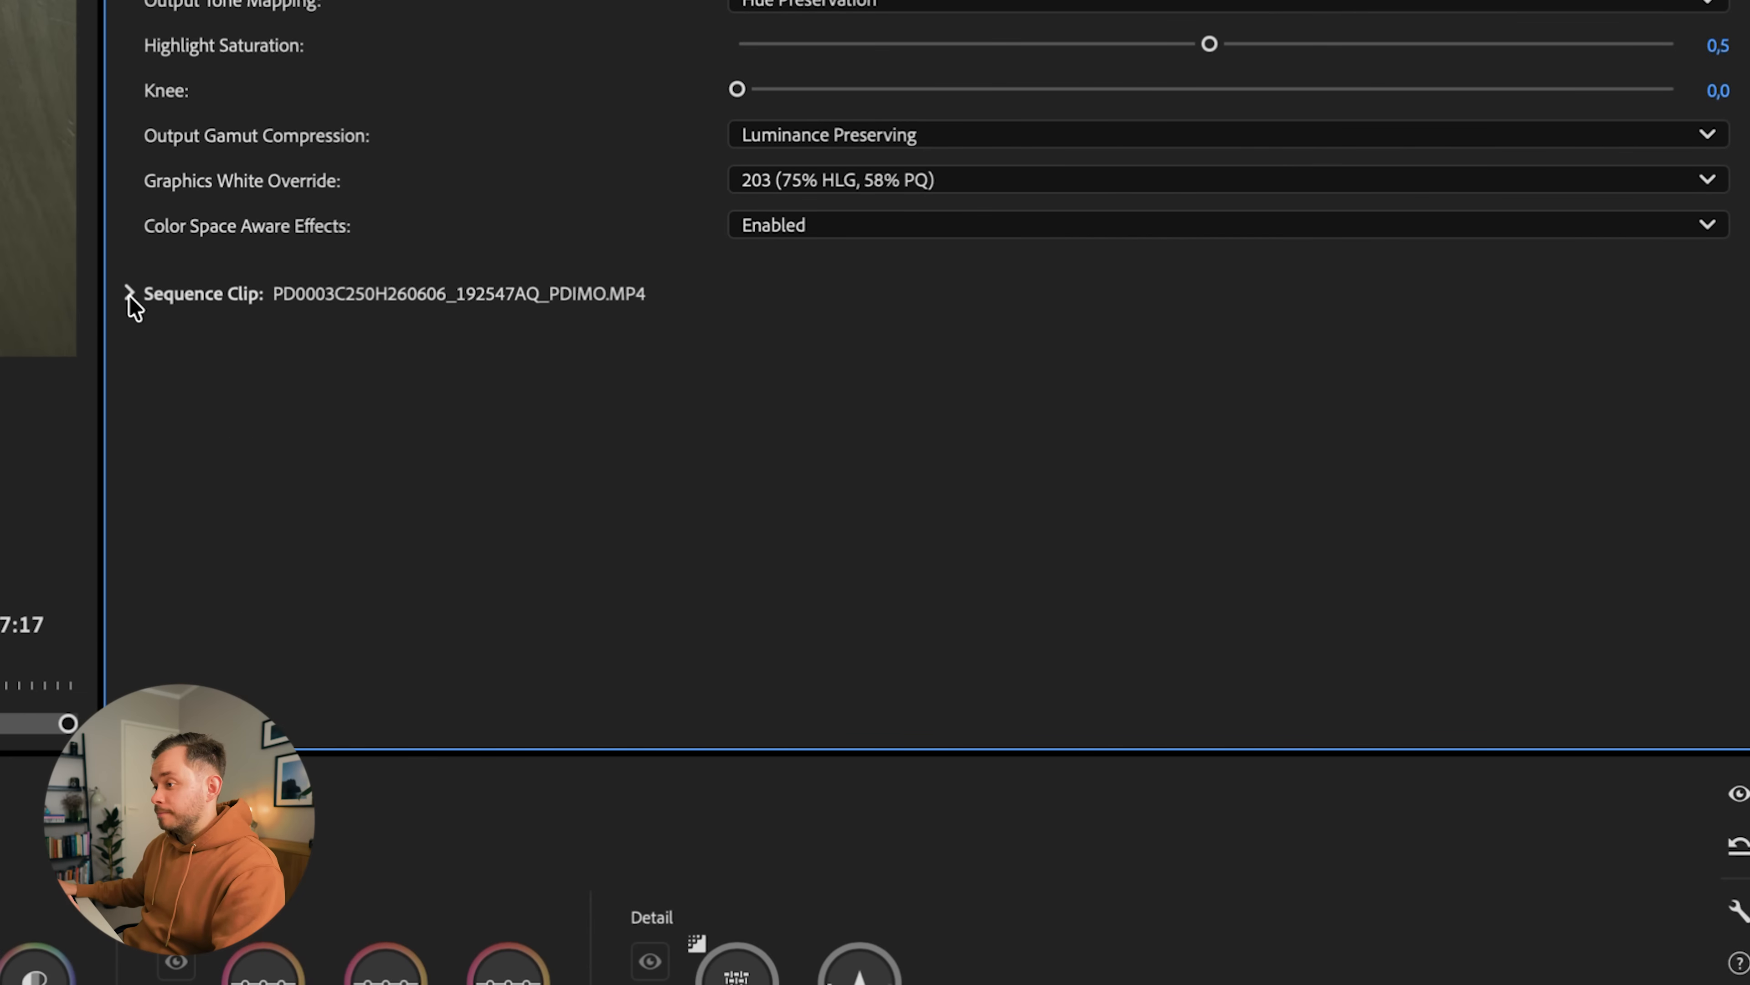